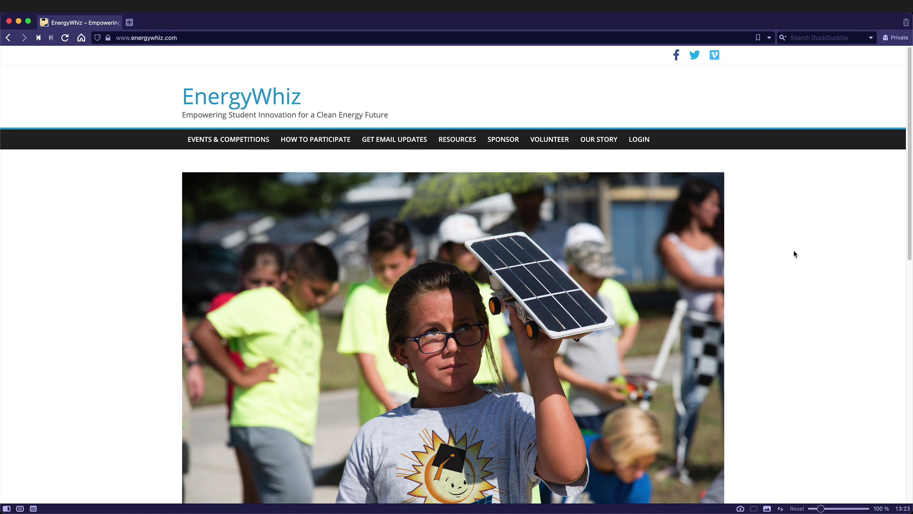
# Log in to the EnergyWhiz site with the test account's username and password.
pyautogui.click(638, 144)
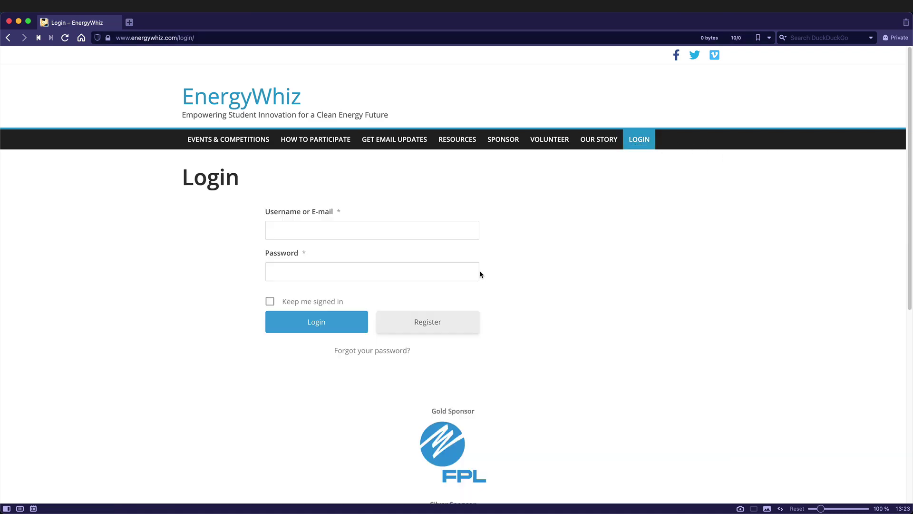
pyautogui.click(321, 233)
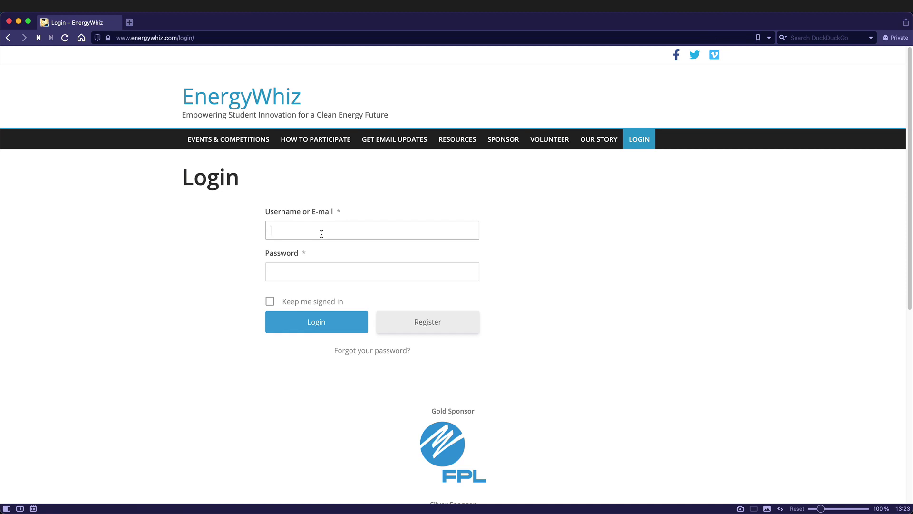
pyautogui.write('tester3')
pyautogui.press('Tab')
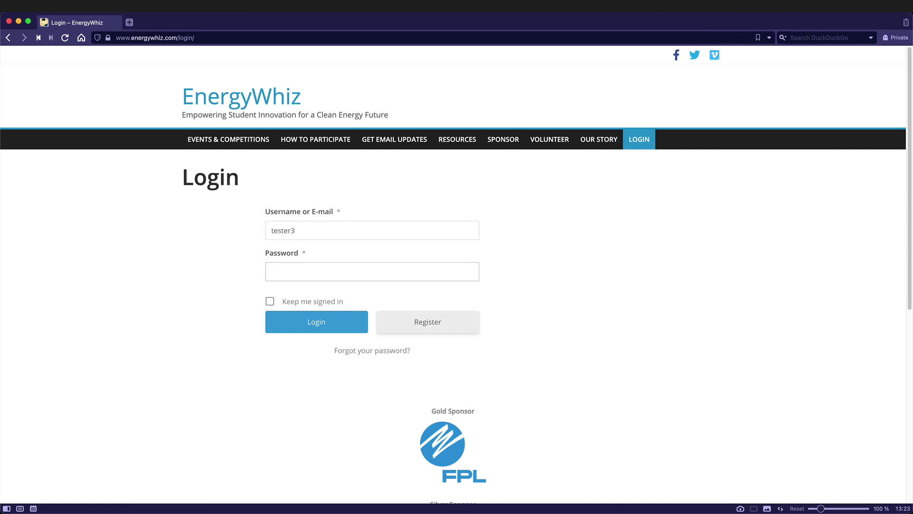
pyautogui.write('•••••••')
pyautogui.click(304, 322)
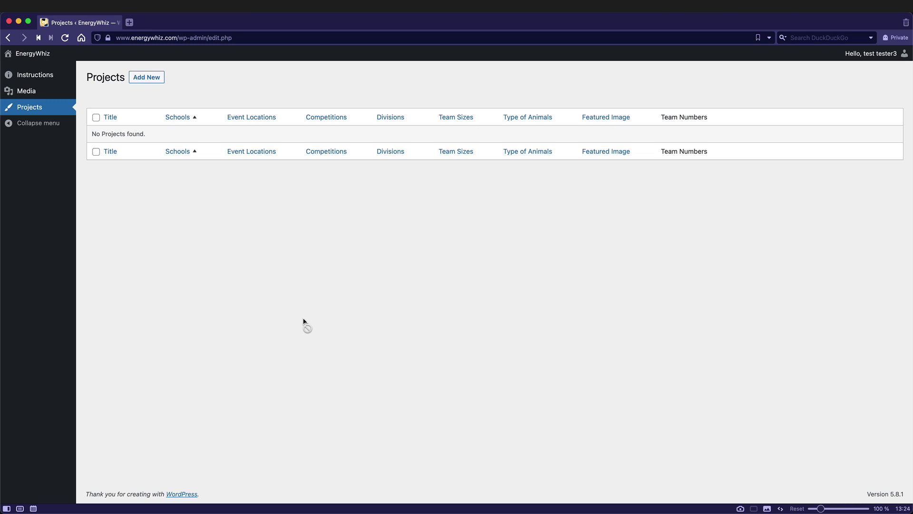
pyautogui.moveTo(872, 58)
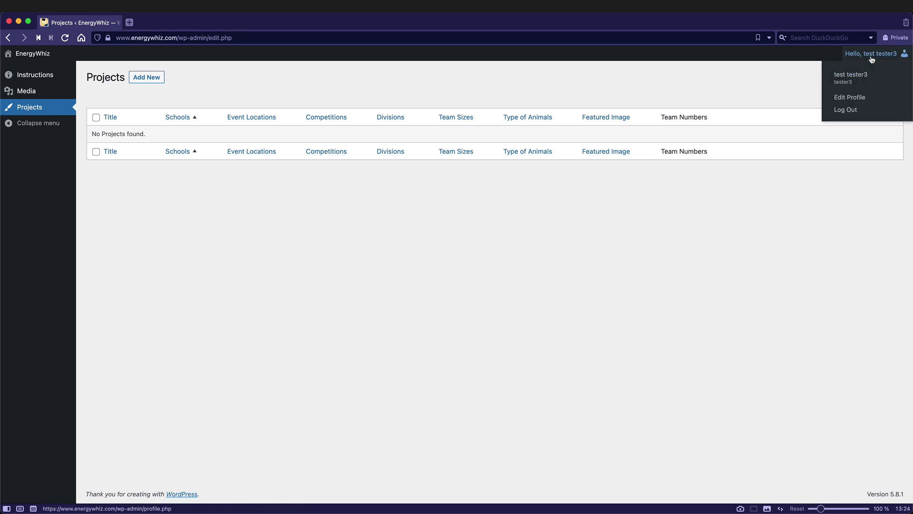
pyautogui.click(856, 109)
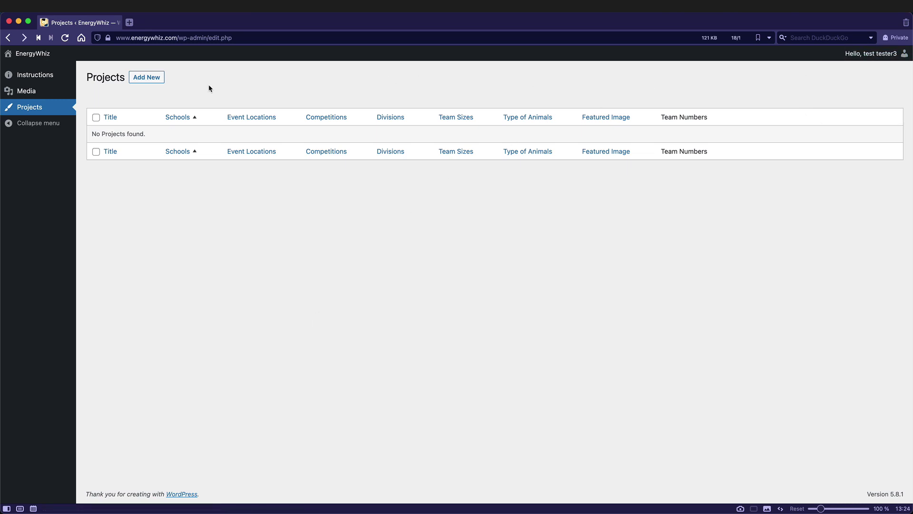
pyautogui.moveTo(40, 58)
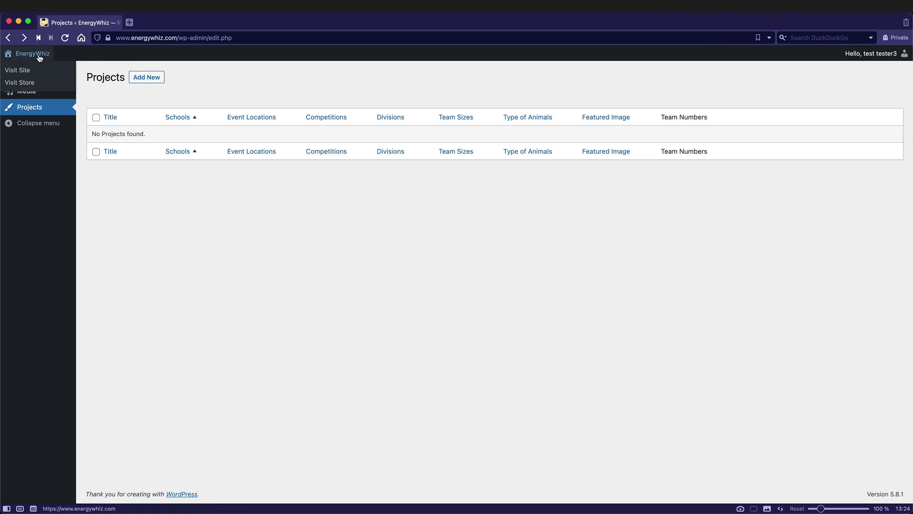
pyautogui.click(25, 71)
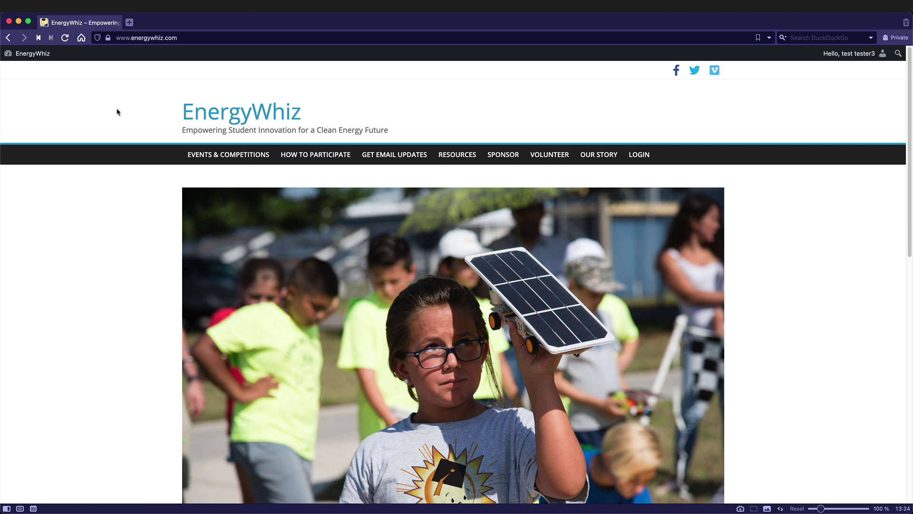
pyautogui.click(33, 57)
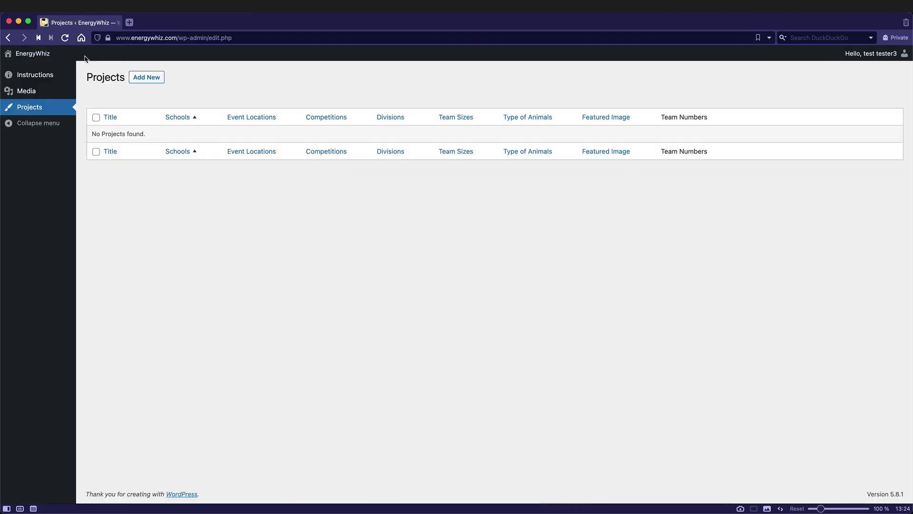
pyautogui.moveTo(32, 54)
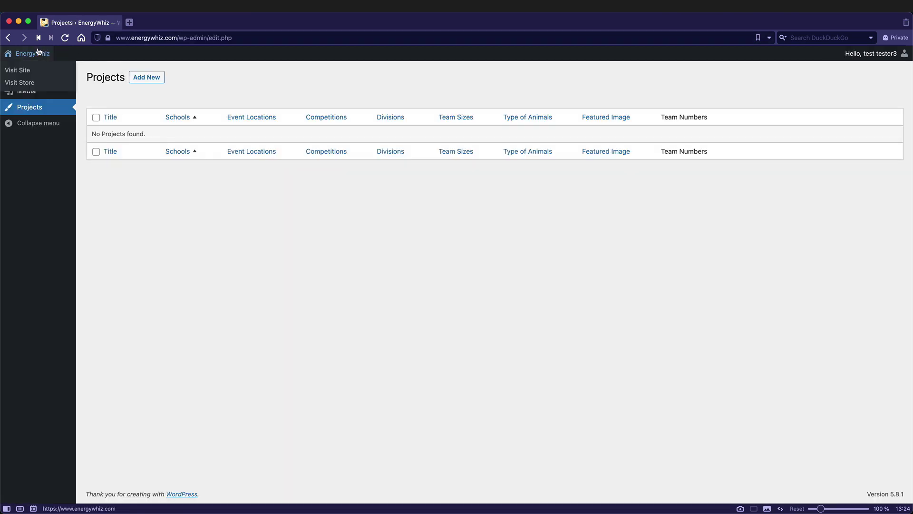
pyautogui.click(19, 83)
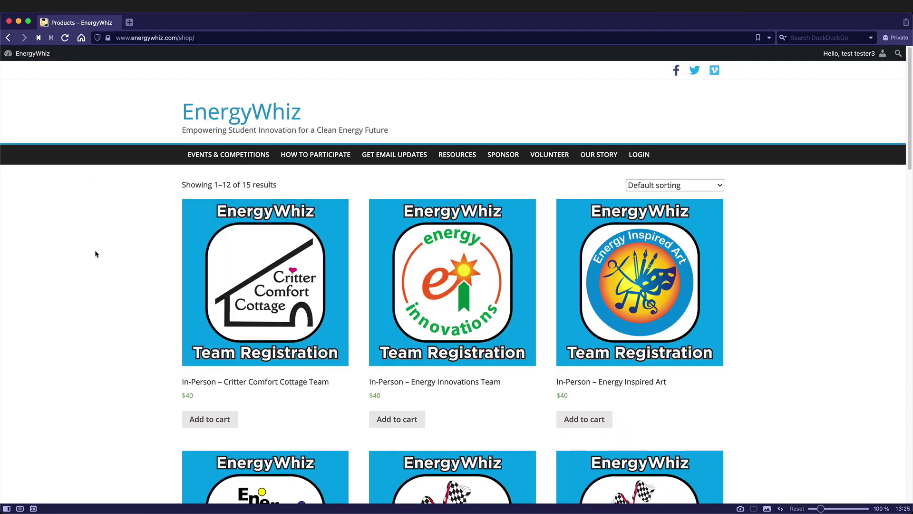
pyautogui.scroll(-4, 96, 252)
pyautogui.scroll(-10, 95, 251)
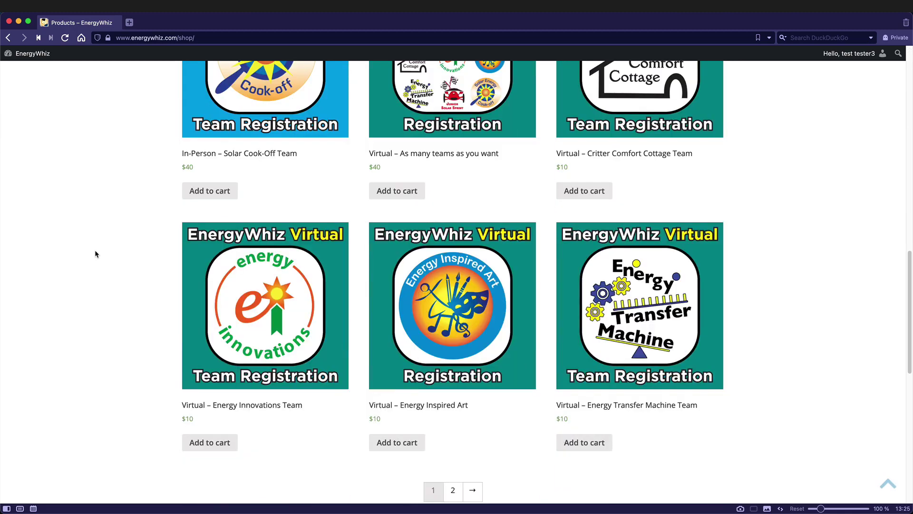
pyautogui.scroll(3, 95, 252)
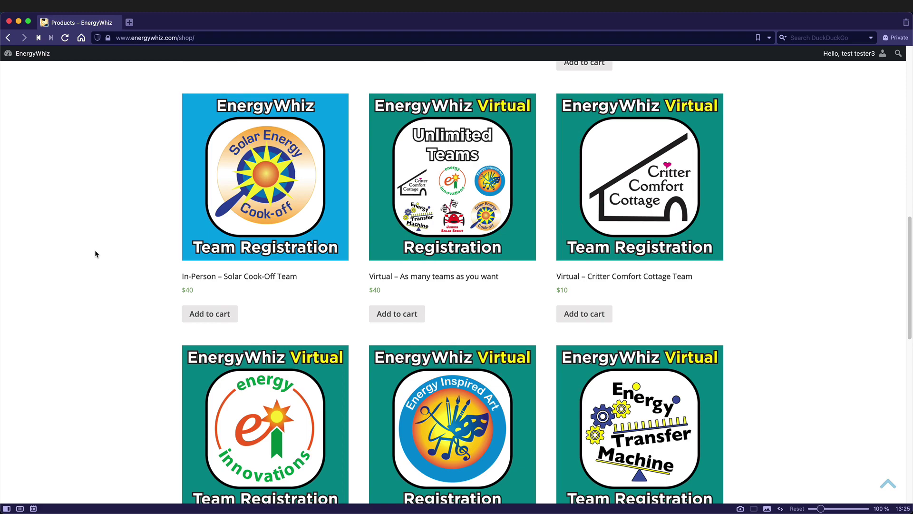
pyautogui.scroll(12, 96, 254)
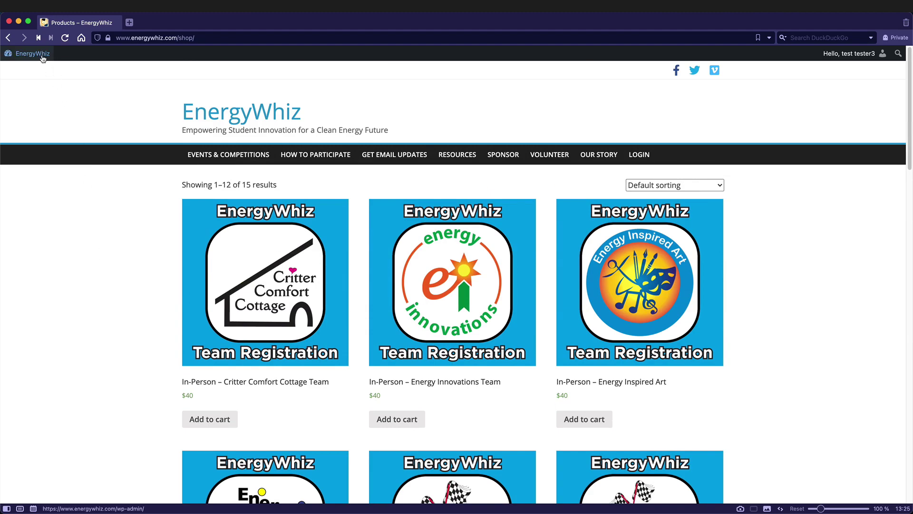
pyautogui.moveTo(42, 58)
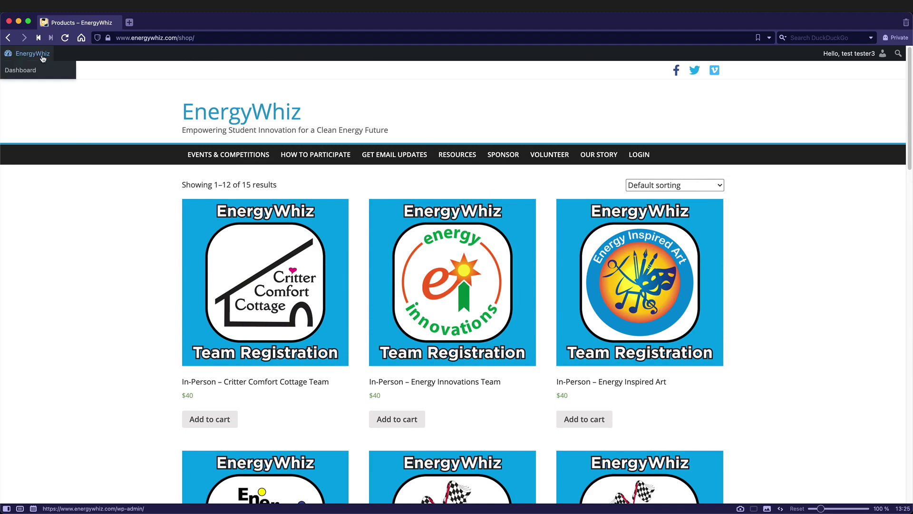
pyautogui.click(25, 74)
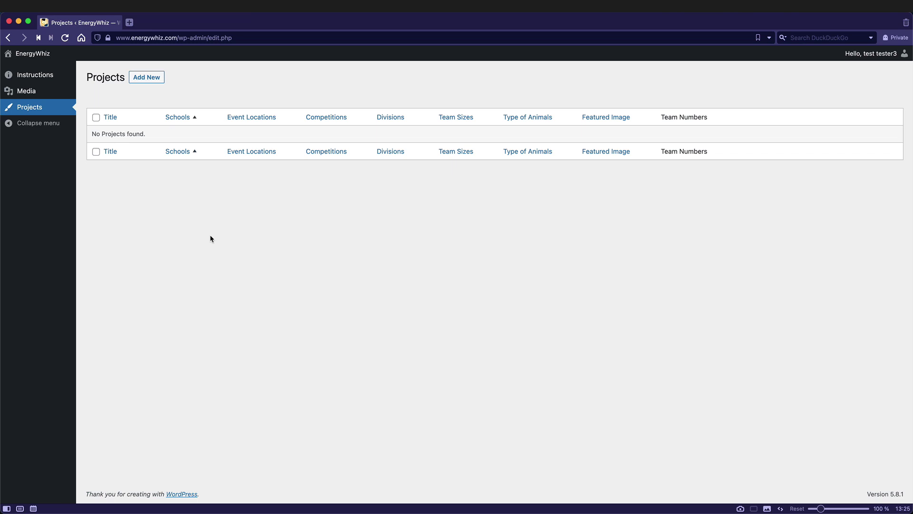
# Create a new project and title it 'My ETM team name'.
pyautogui.click(149, 79)
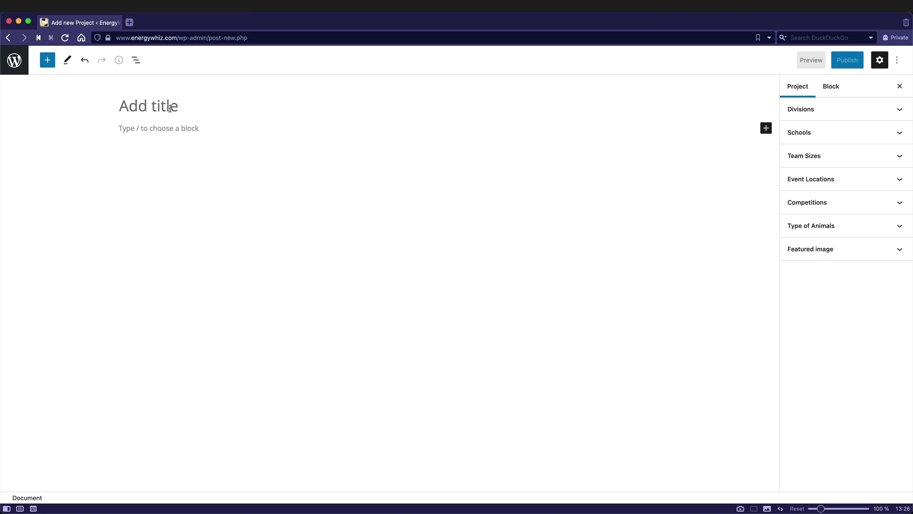
pyautogui.click(170, 109)
pyautogui.write('My ETM team name')
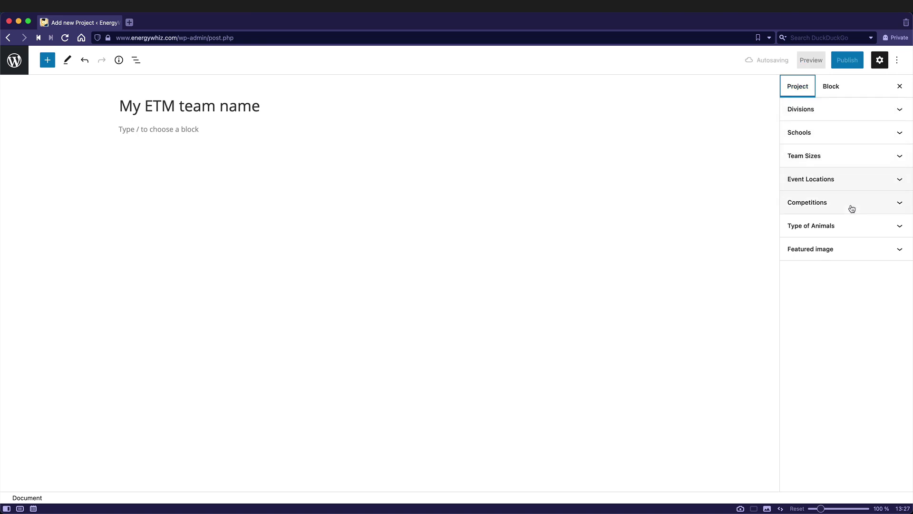
# Tick the M (6-8) option in the project's Divisions panel.
pyautogui.click(858, 109)
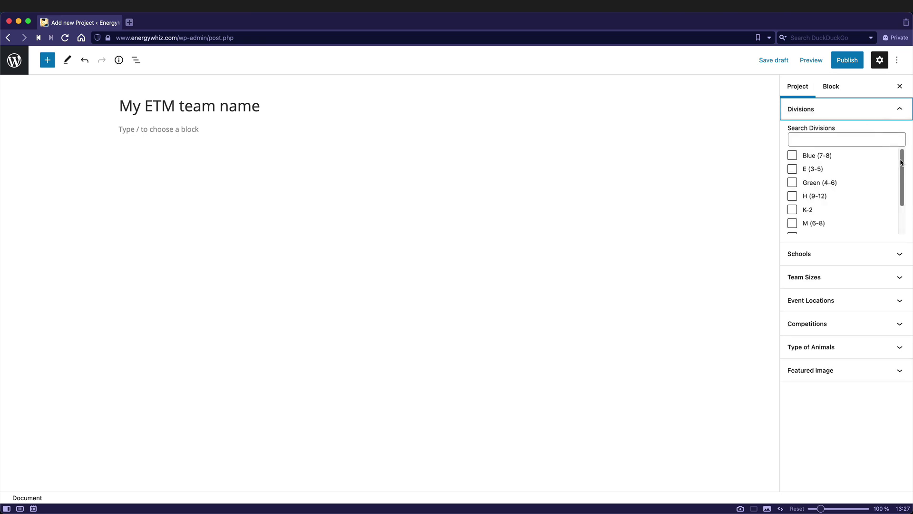
pyautogui.moveTo(902, 166); pyautogui.dragTo(907, 190)
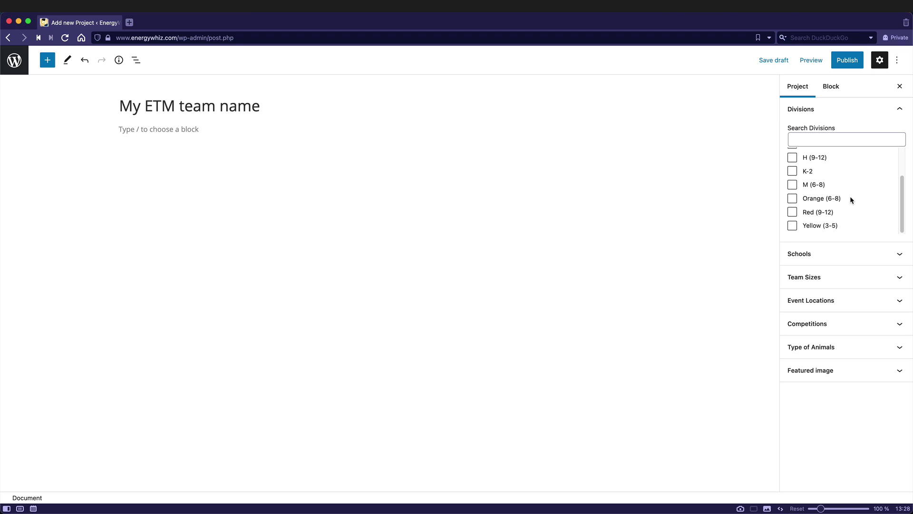
pyautogui.moveTo(902, 202); pyautogui.dragTo(902, 170)
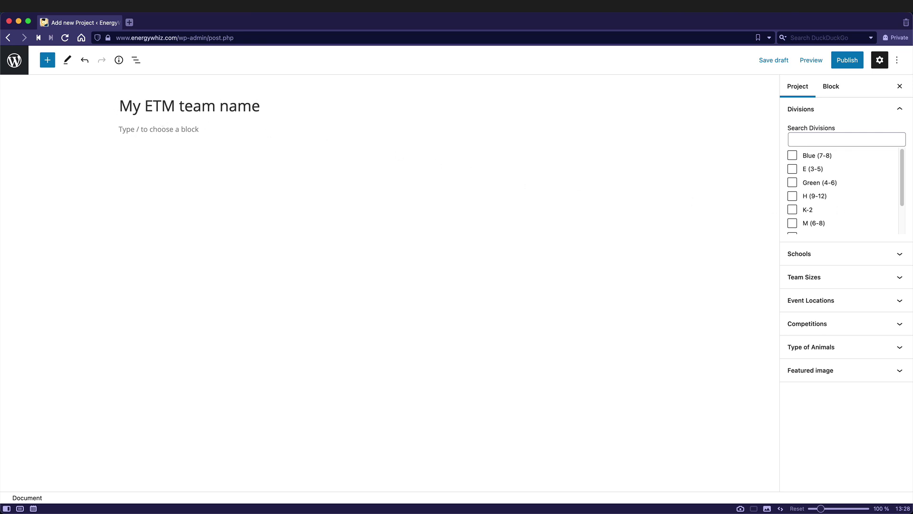
pyautogui.scroll(-3, 897, 180)
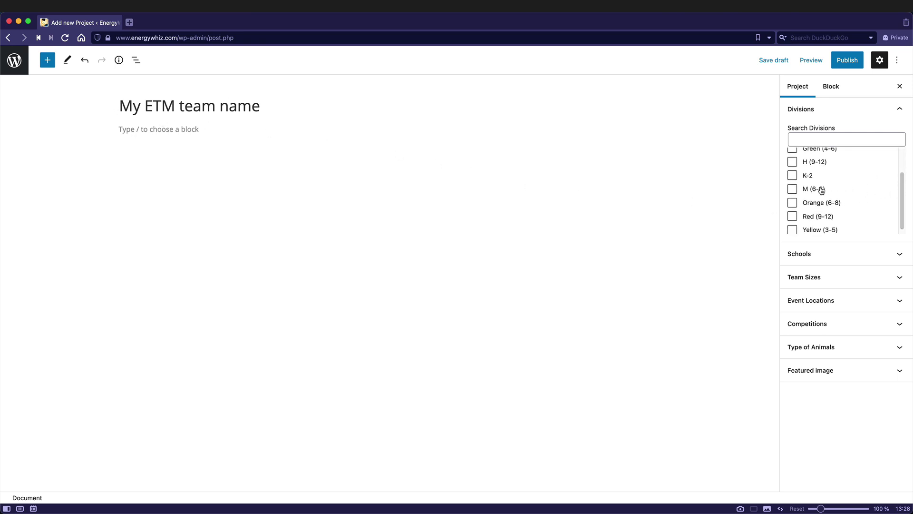
pyautogui.click(794, 190)
pyautogui.click(873, 106)
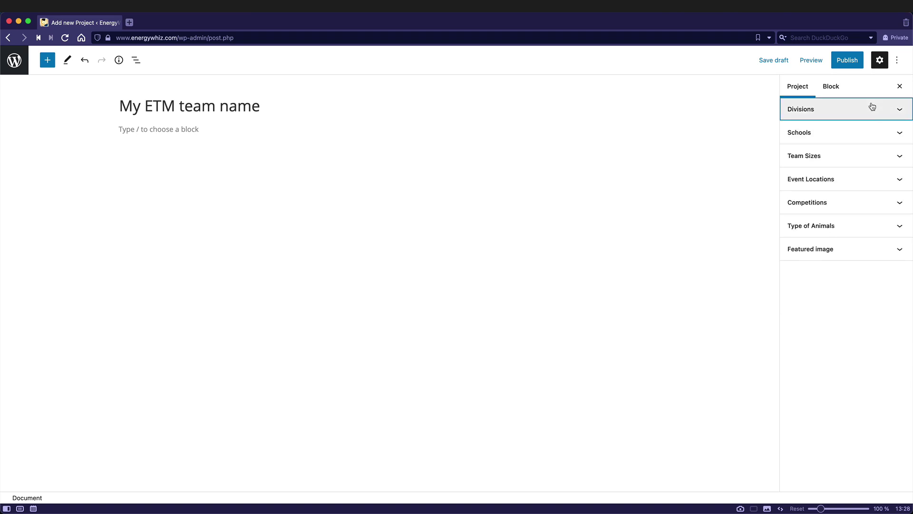
# Tick an option in the Schools panel, then collapse it.
pyautogui.click(876, 137)
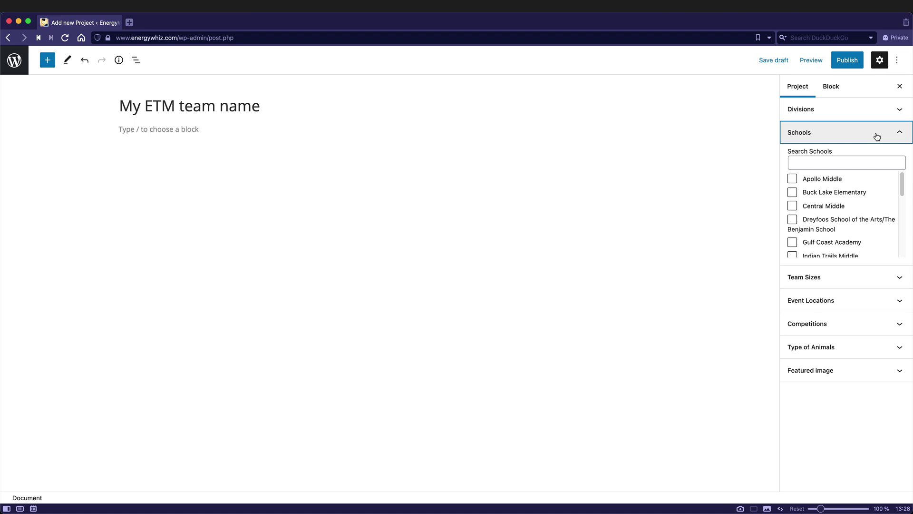
pyautogui.moveTo(904, 181)
pyautogui.mouseDown()
pyautogui.moveTo(903, 241)
pyautogui.moveTo(905, 177)
pyautogui.mouseUp()
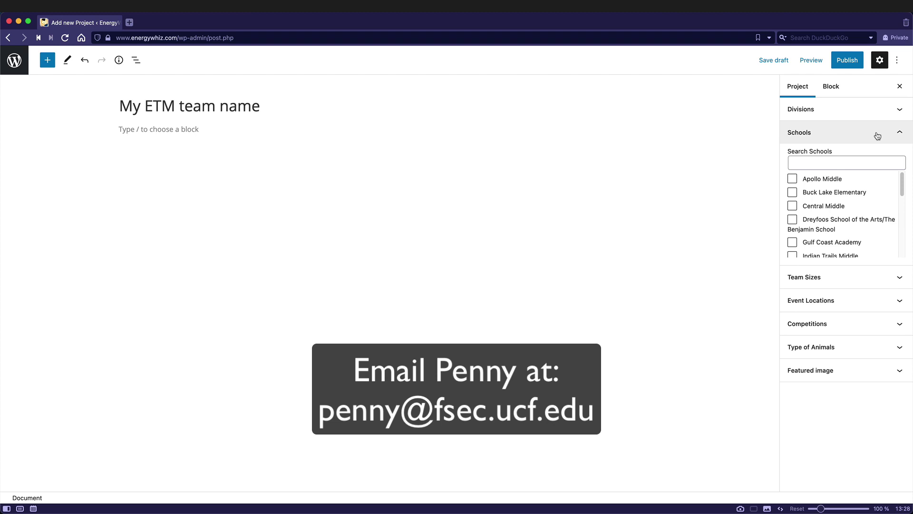
pyautogui.click(792, 206)
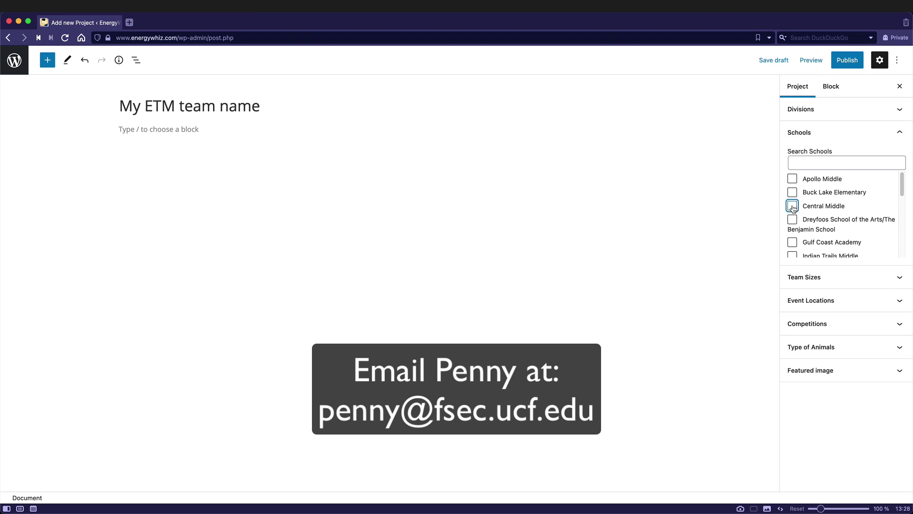
pyautogui.click(888, 132)
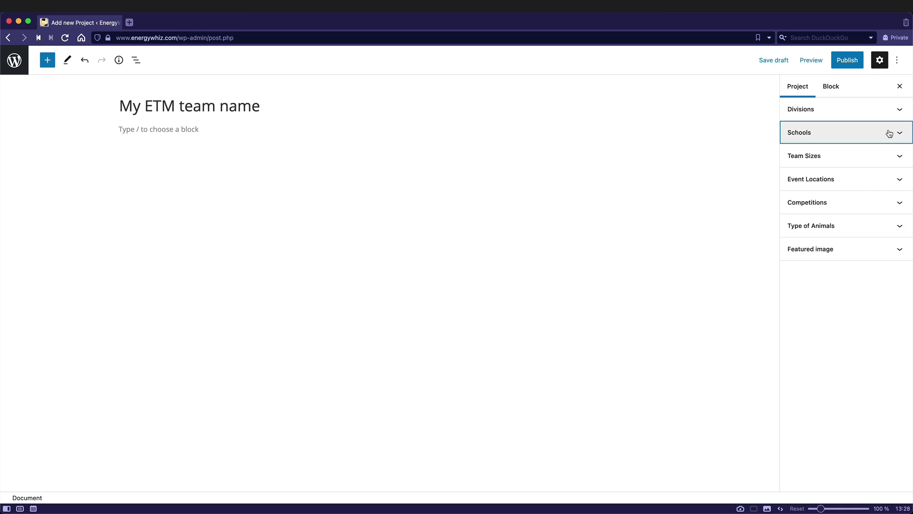
# Set the team size to 3 and the event location to Virtual.
pyautogui.click(878, 160)
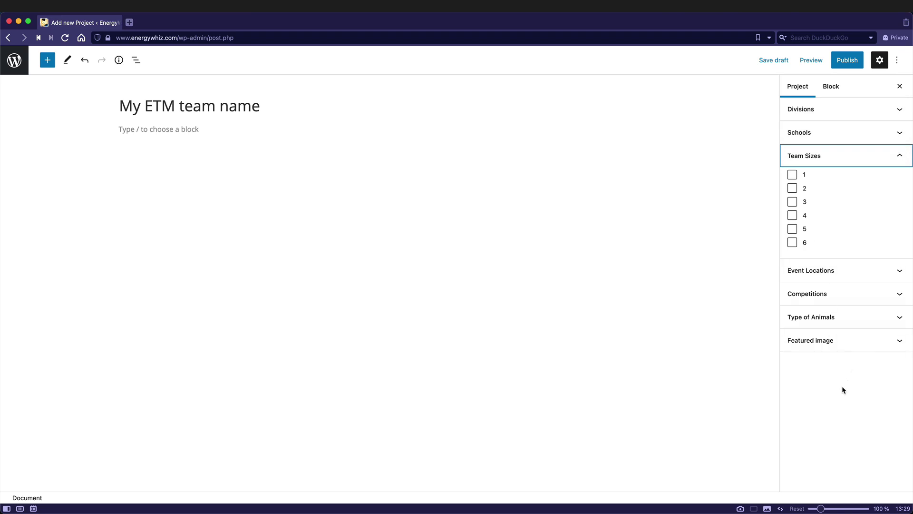
pyautogui.click(792, 202)
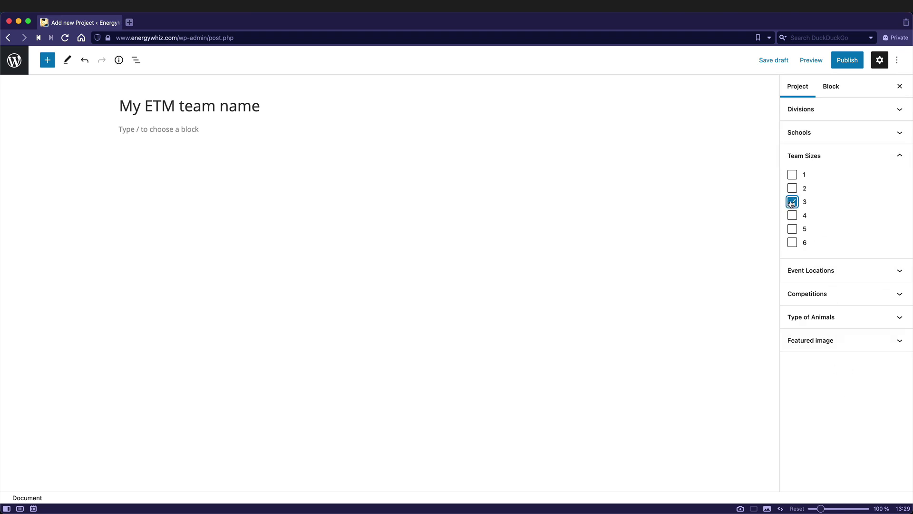
pyautogui.click(846, 157)
pyautogui.click(849, 180)
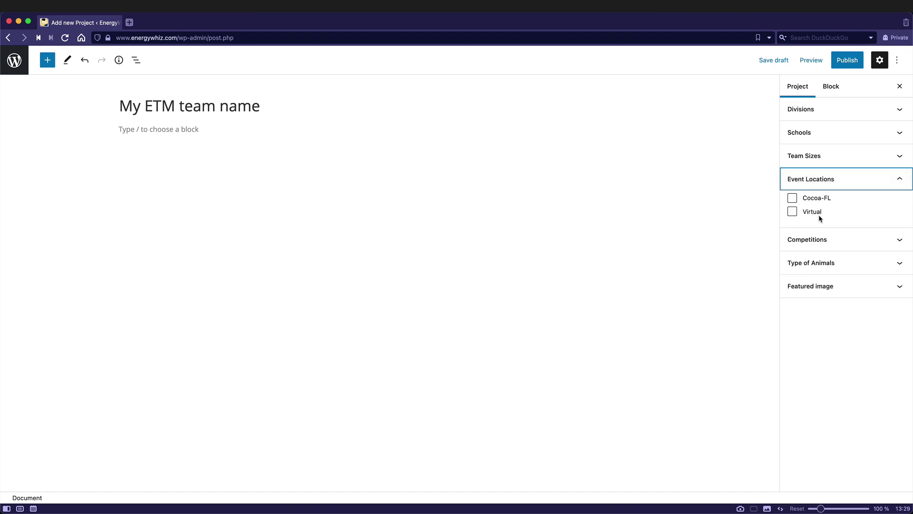
pyautogui.click(791, 211)
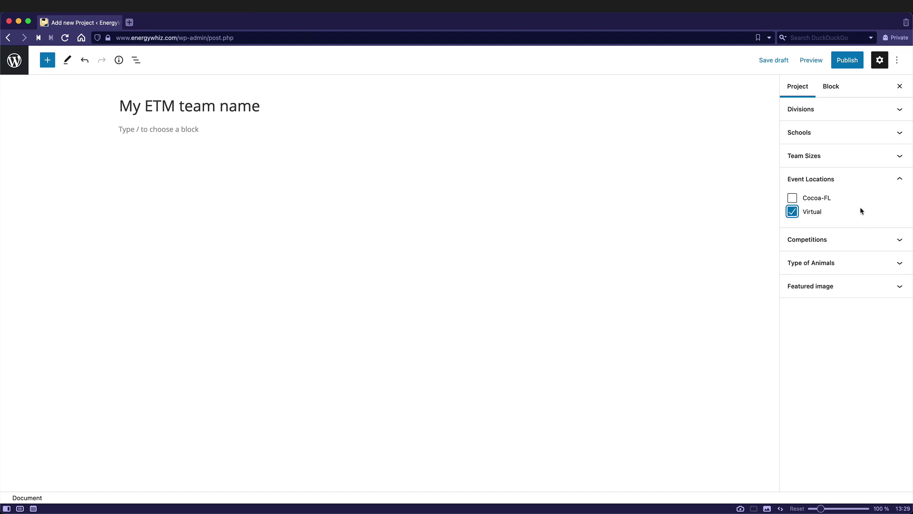
pyautogui.click(851, 179)
# Assign the Energy Transfer Machine competition and check the Animal Types list.
pyautogui.click(860, 211)
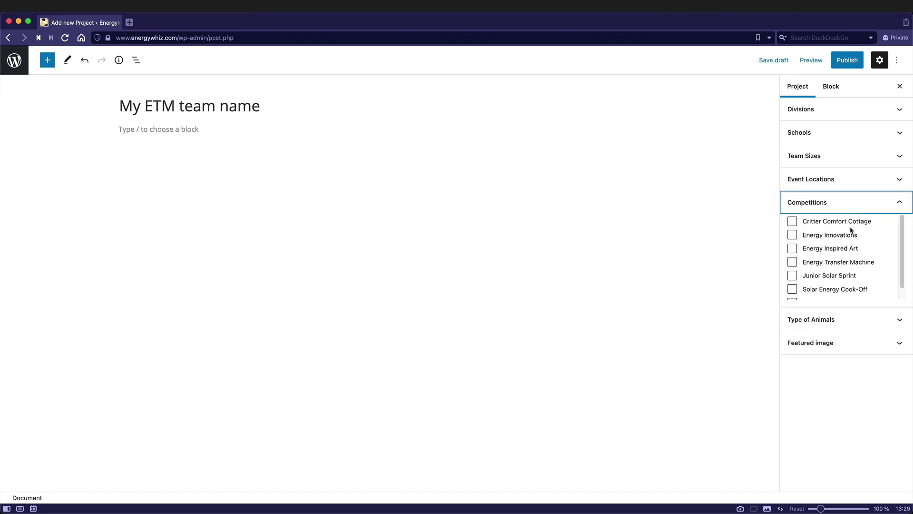
pyautogui.click(842, 264)
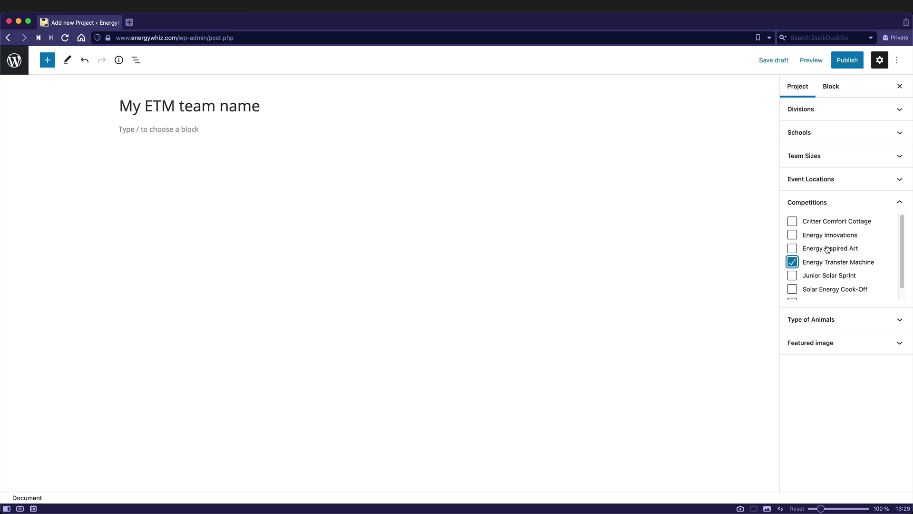
pyautogui.click(829, 203)
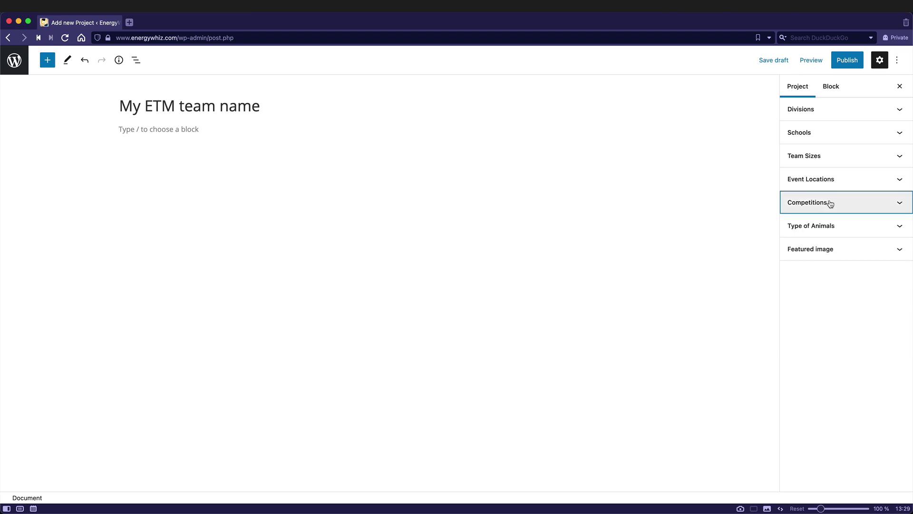
pyautogui.click(851, 228)
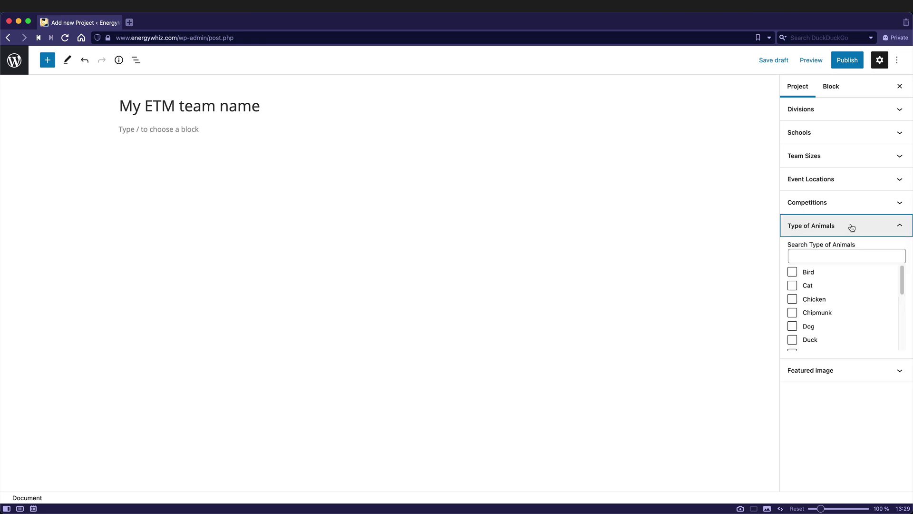
pyautogui.moveTo(902, 279)
pyautogui.mouseDown()
pyautogui.moveTo(904, 335)
pyautogui.moveTo(903, 271)
pyautogui.mouseUp()
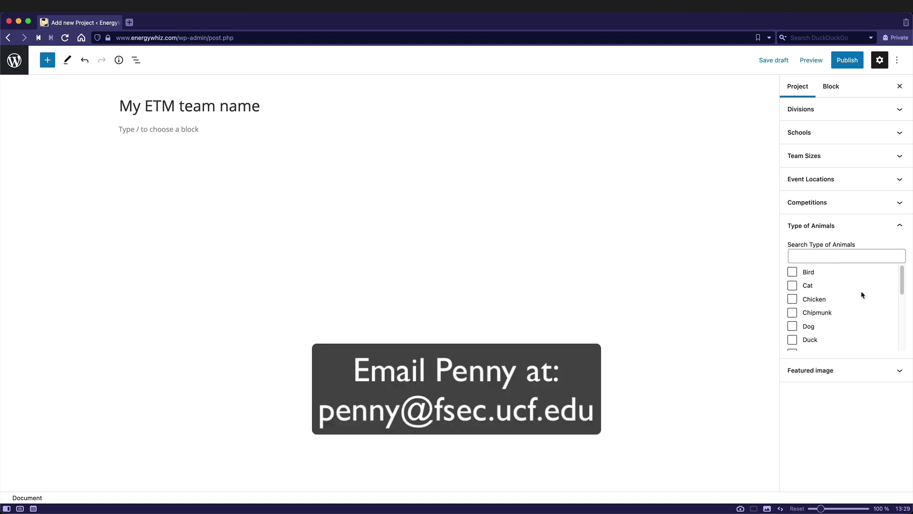
pyautogui.click(875, 228)
# Upload etm photo 1.jpg through the Featured image media library dialog.
pyautogui.click(867, 255)
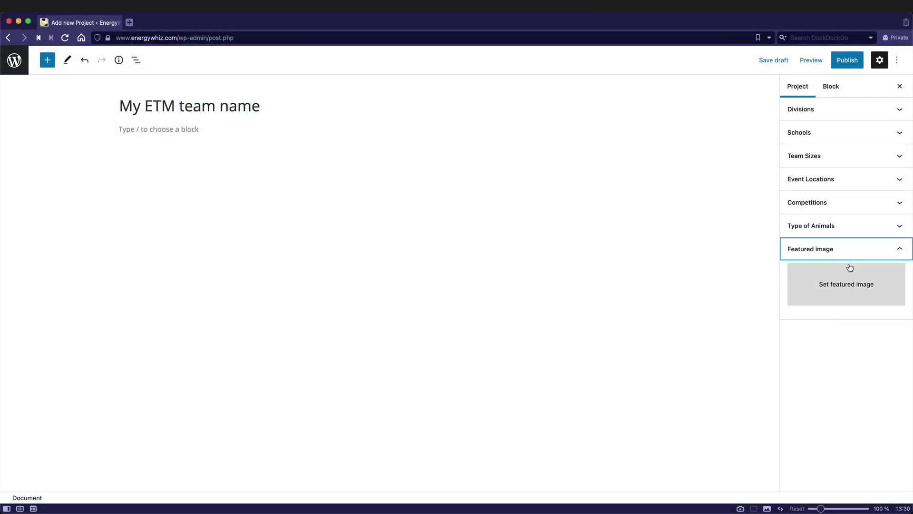
pyautogui.click(850, 268)
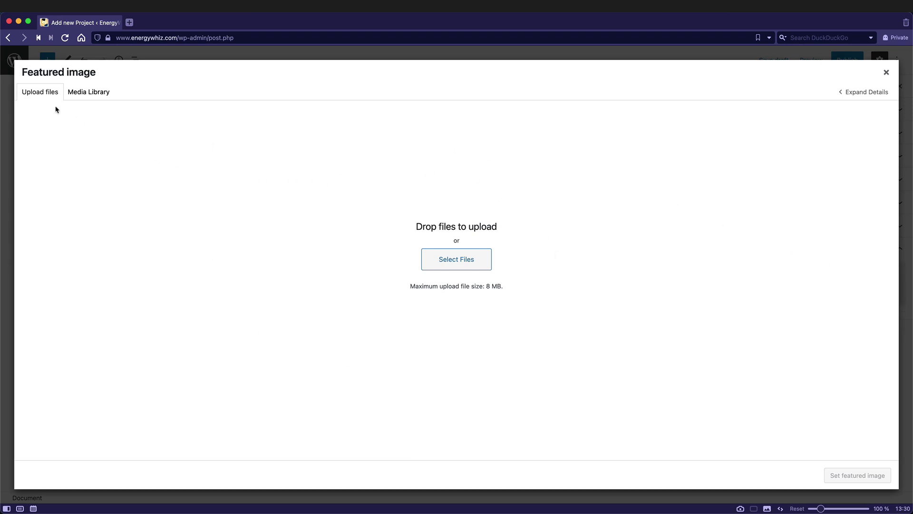
pyautogui.click(89, 92)
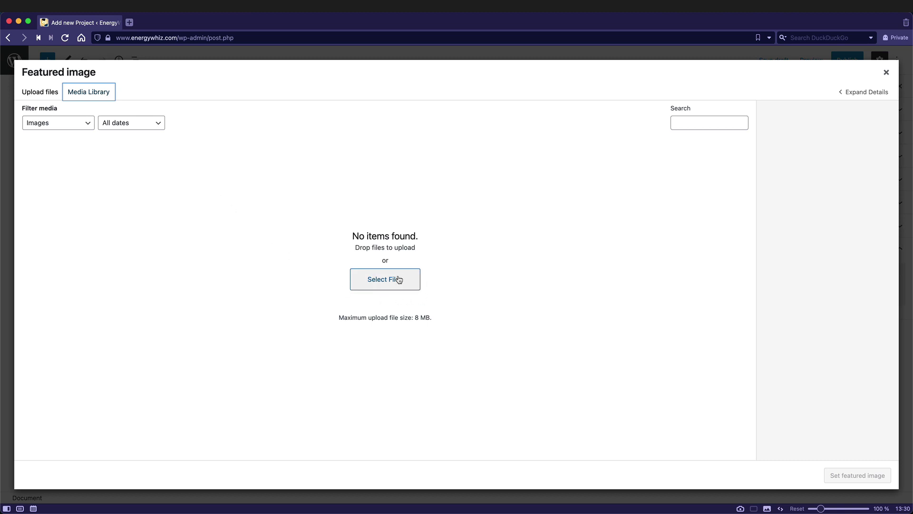
pyautogui.click(385, 280)
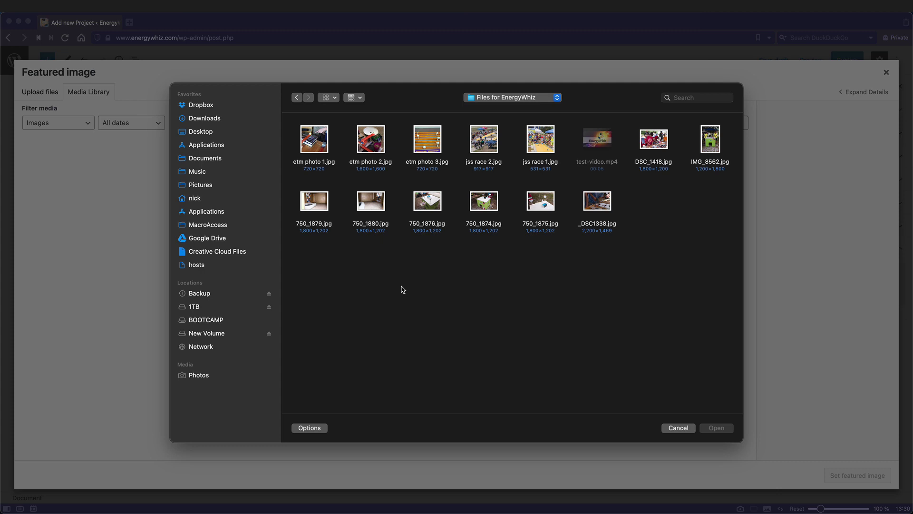
pyautogui.click(318, 138)
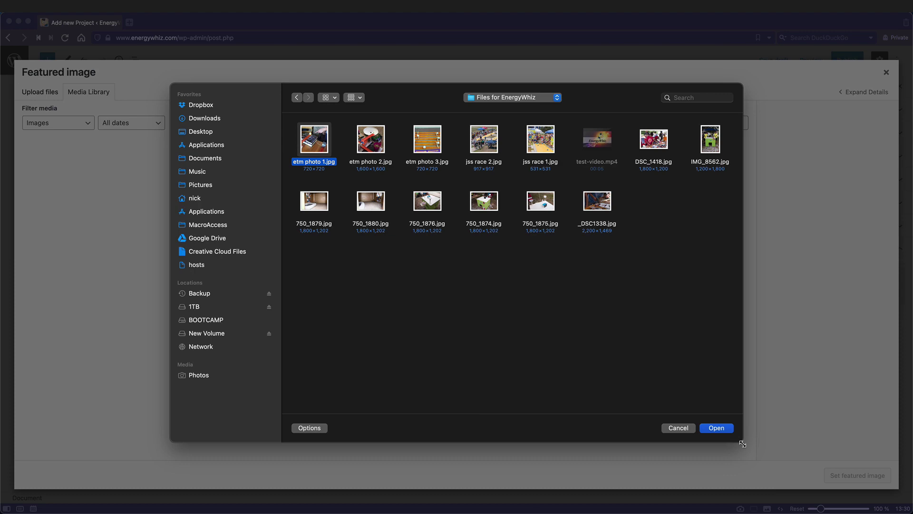
pyautogui.click(717, 428)
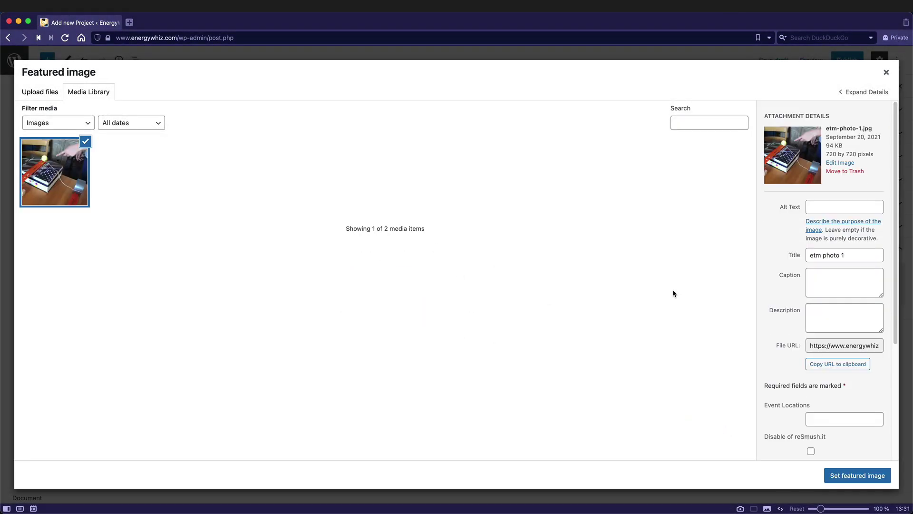
# Set etm photo 1 as the featured image and return to the empty content block.
pyautogui.click(866, 480)
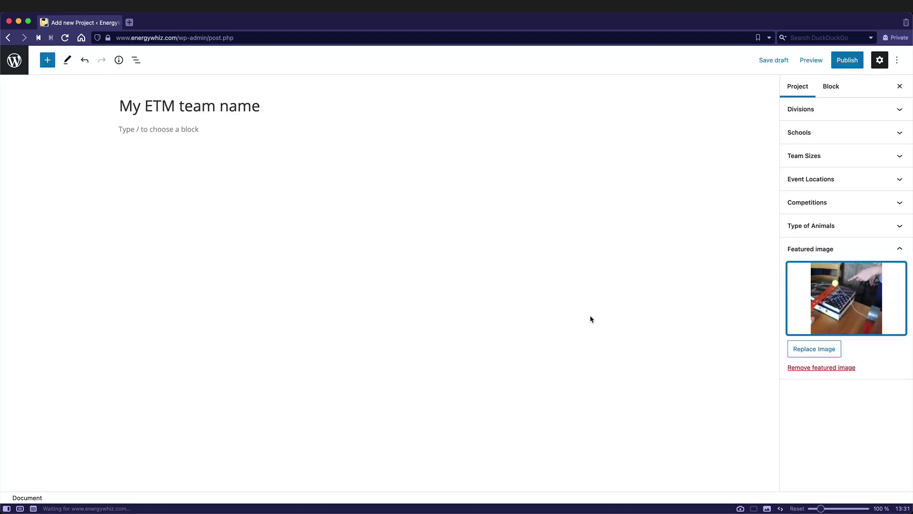
pyautogui.click(322, 230)
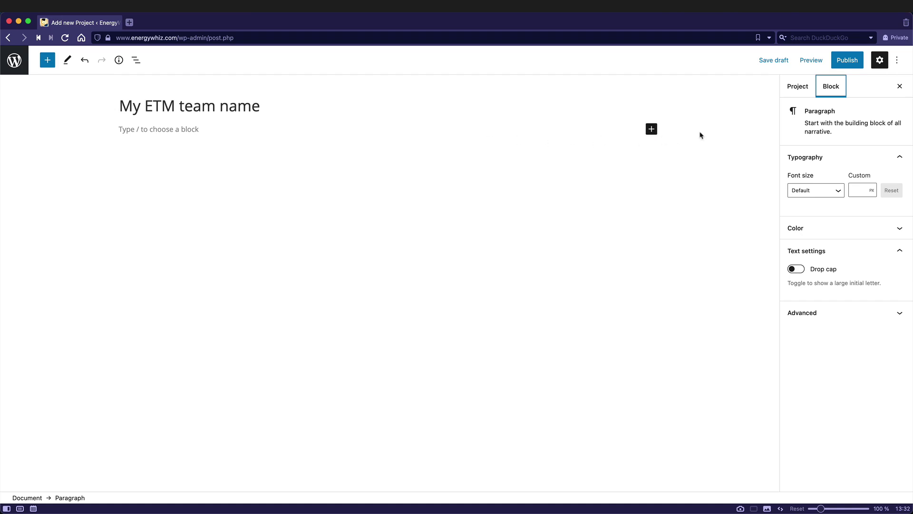
# Insert an Image block into the post and start a media library upload.
pyautogui.click(652, 129)
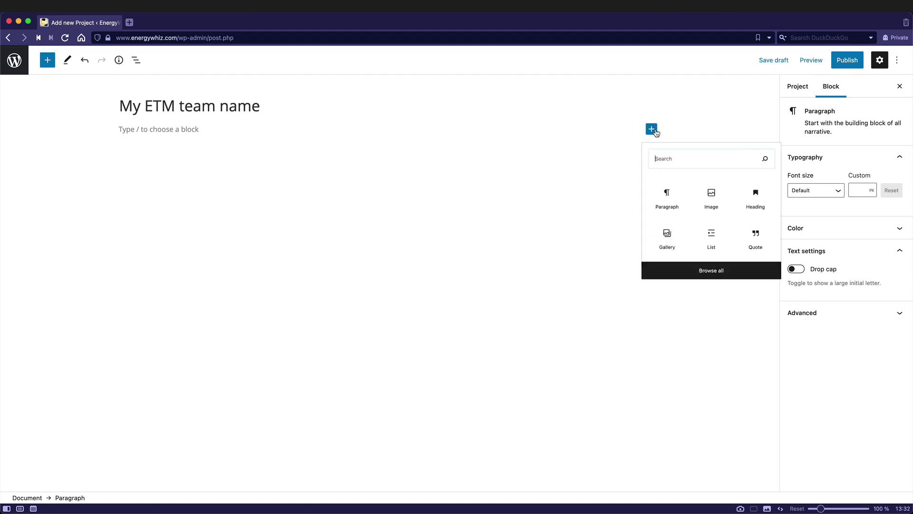
pyautogui.click(724, 208)
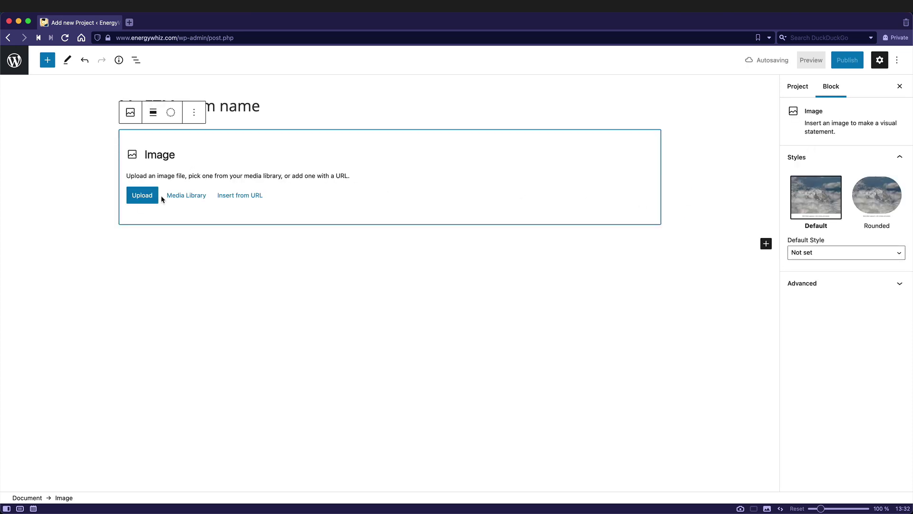
pyautogui.click(200, 196)
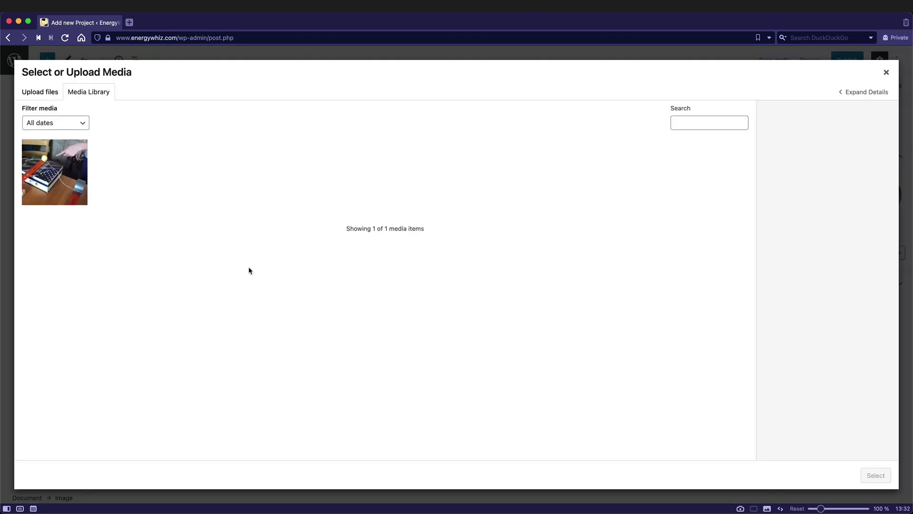
pyautogui.click(40, 93)
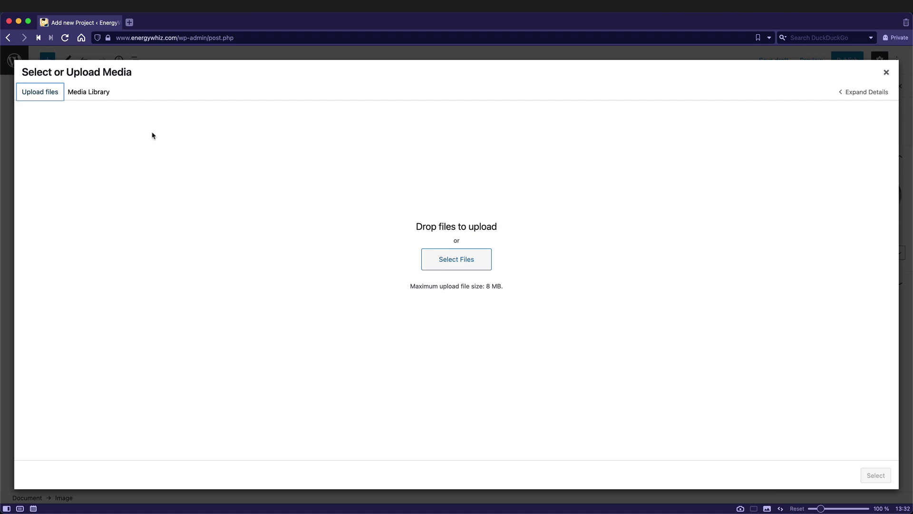
pyautogui.click(460, 259)
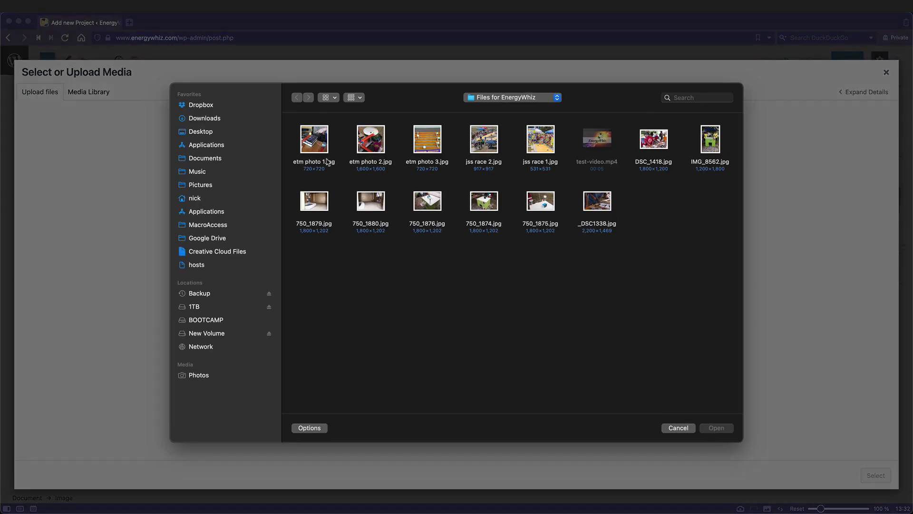
# Upload six photos, including etm photo 2.jpg, etm photo 3.jpg, 750_1875.jpg and _DSC1338.jpg.
pyautogui.click(373, 144)
pyautogui.keyDown('super'); pyautogui.click(430, 143); pyautogui.keyUp('super')
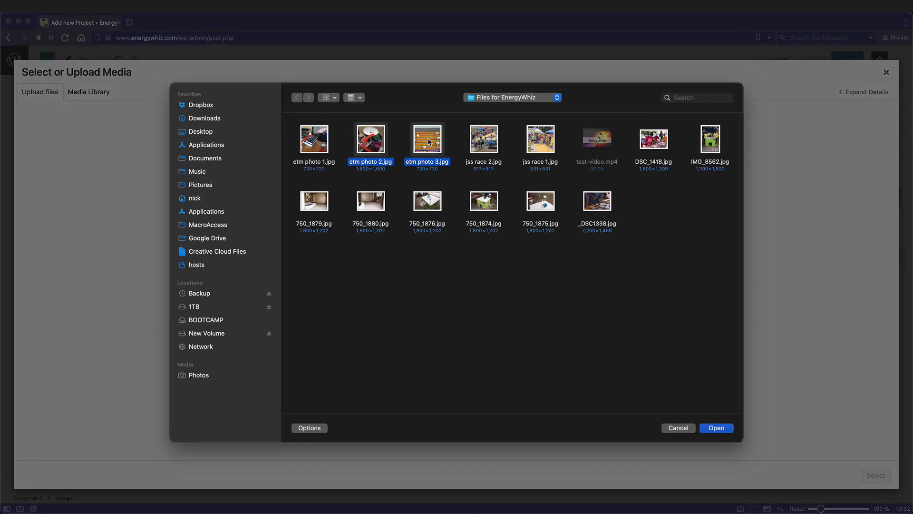
pyautogui.keyDown('super'); pyautogui.click(484, 206); pyautogui.keyUp('super')
pyautogui.keyDown('super'); pyautogui.click(436, 204); pyautogui.keyUp('super')
pyautogui.keyDown('super'); pyautogui.click(537, 202); pyautogui.keyUp('super')
pyautogui.keyDown('super'); pyautogui.click(600, 202); pyautogui.keyUp('super')
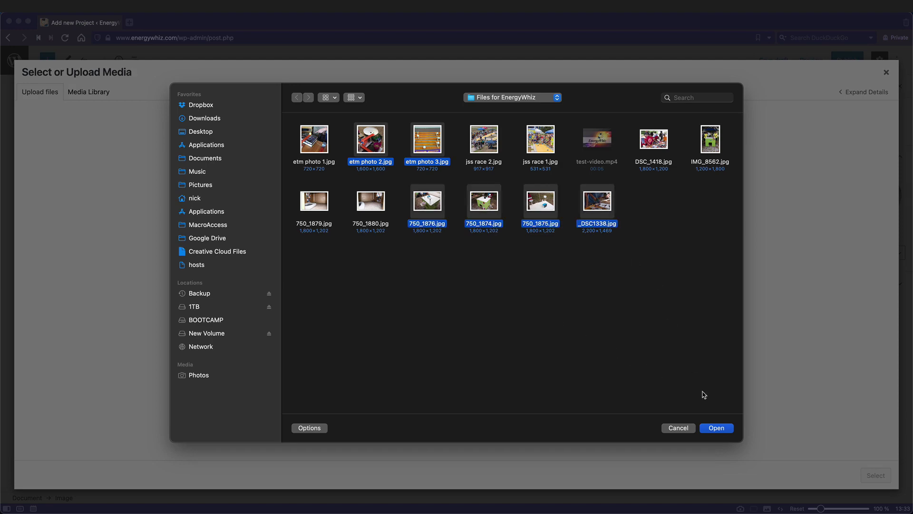
pyautogui.click(716, 428)
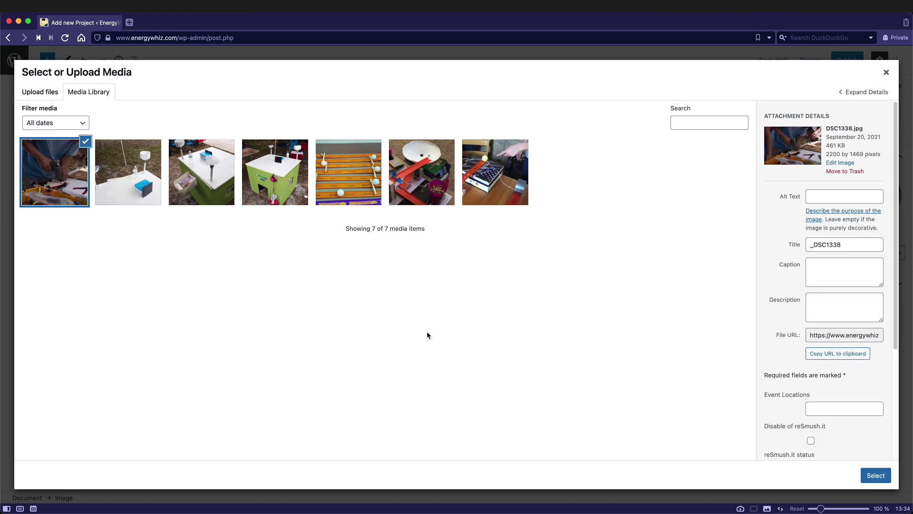
# Place the etm photo 3 track image in the block and resize it to 326 × 326.
pyautogui.click(344, 170)
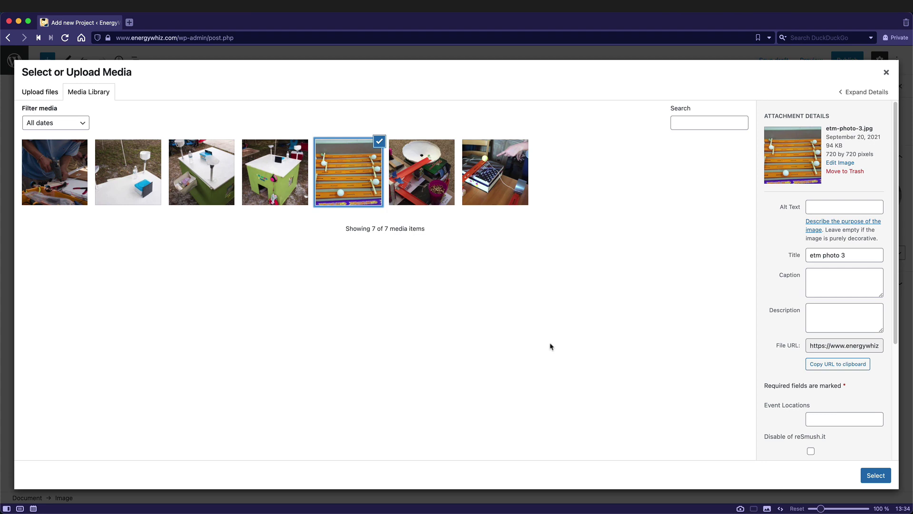
pyautogui.click(881, 482)
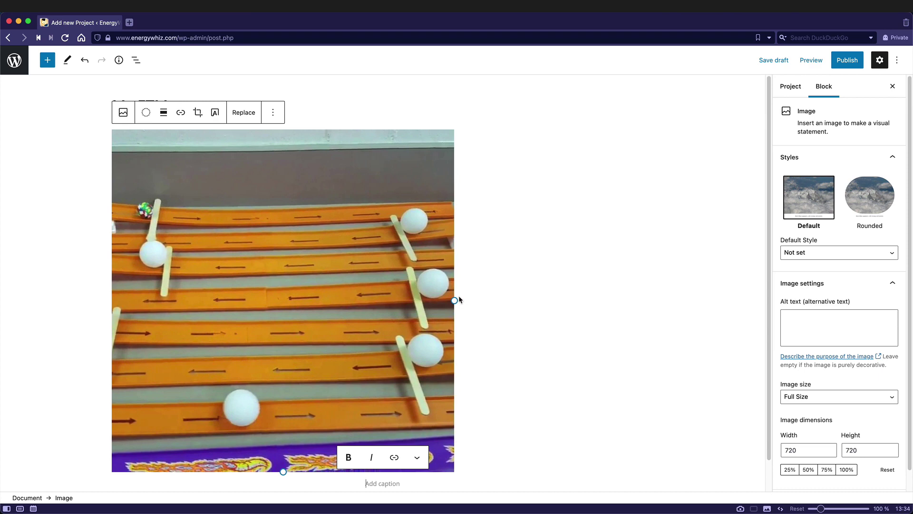
pyautogui.moveTo(455, 300); pyautogui.dragTo(306, 276)
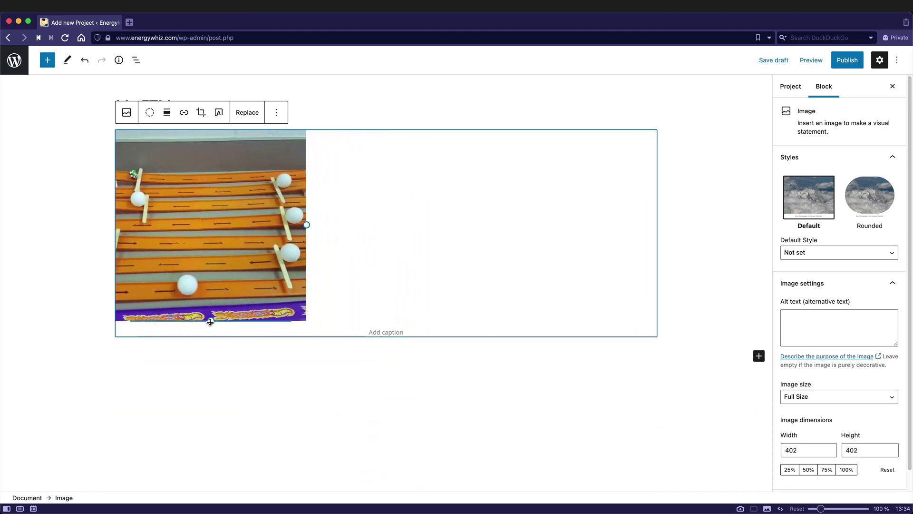
pyautogui.moveTo(208, 318); pyautogui.dragTo(194, 283)
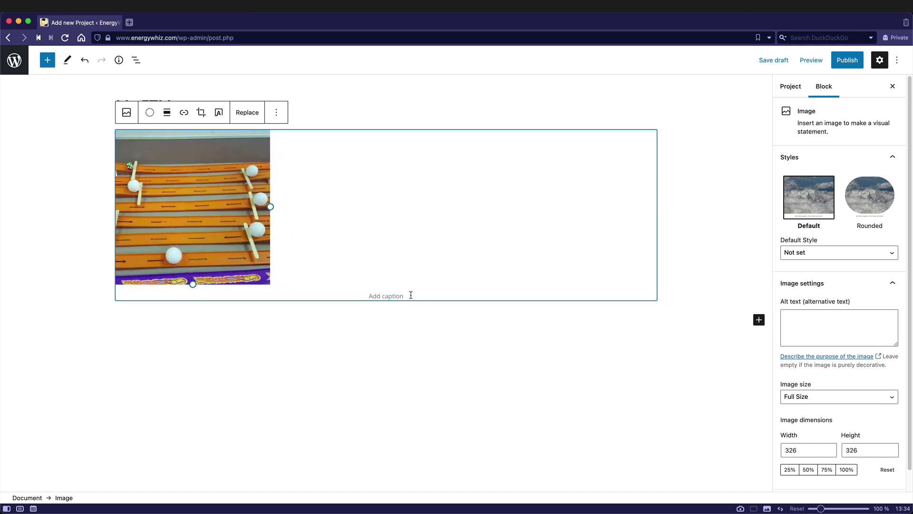
# Caption the image 'This is our track'.
pyautogui.click(385, 297)
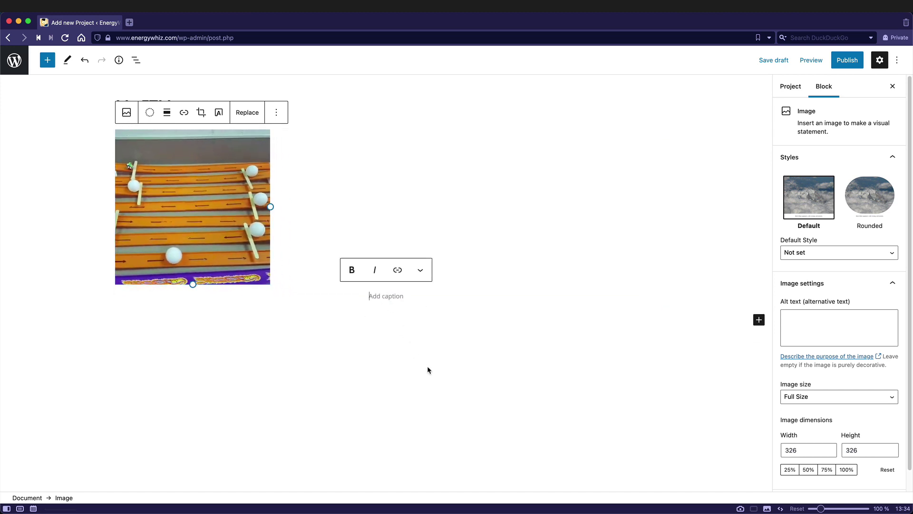
pyautogui.write('This is our track')
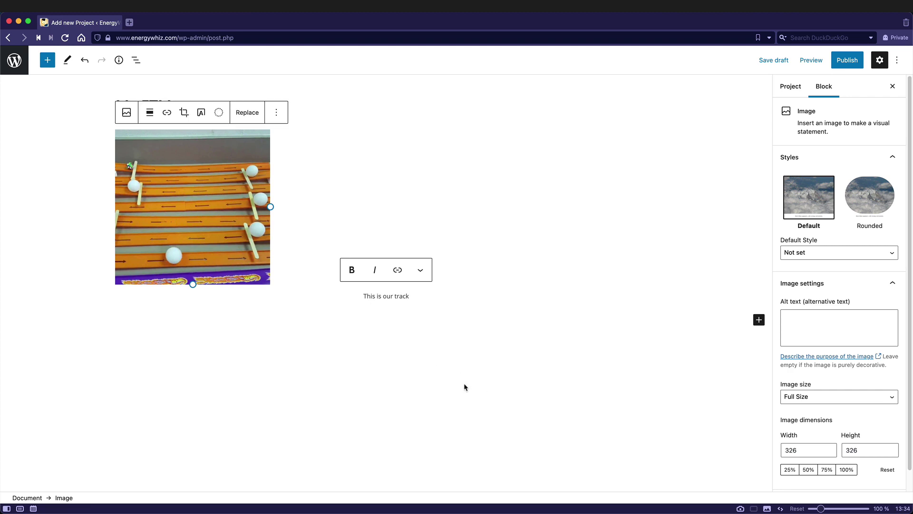
pyautogui.press('Return')
# Center-align the track image.
pyautogui.click(180, 187)
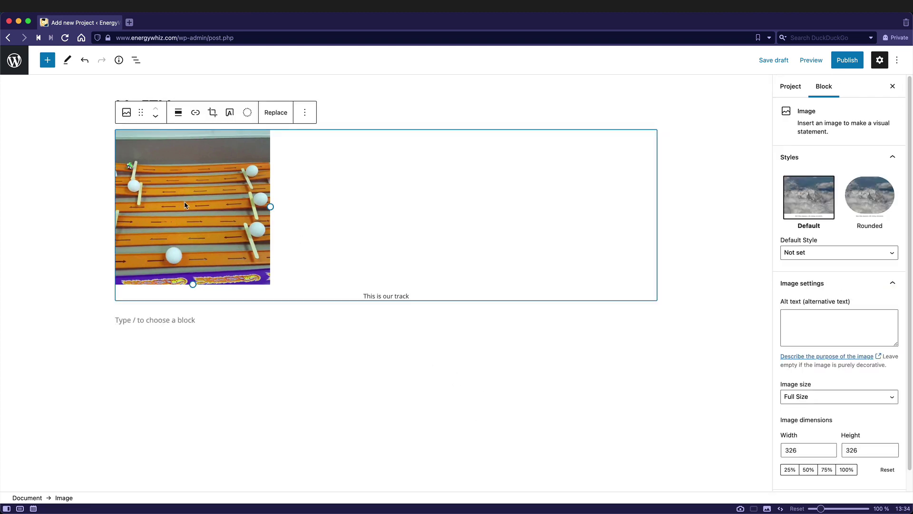
pyautogui.click(180, 113)
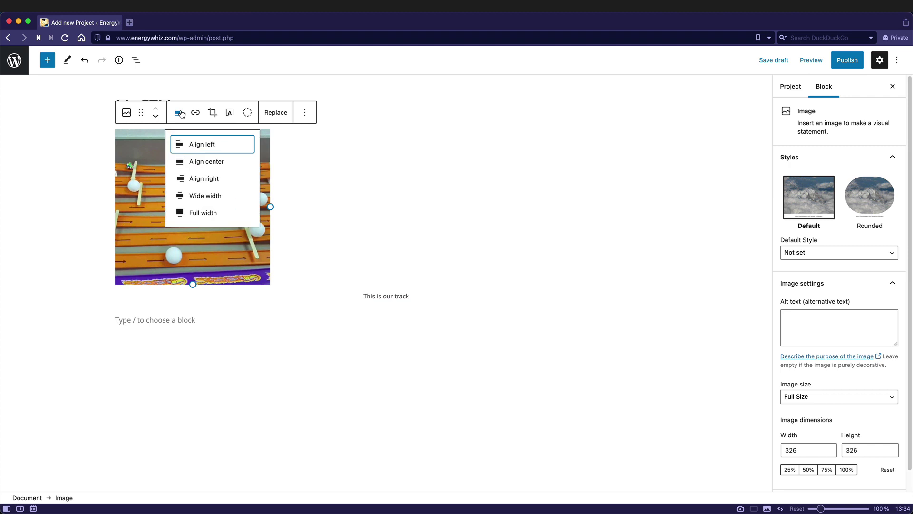
pyautogui.click(201, 165)
pyautogui.click(372, 112)
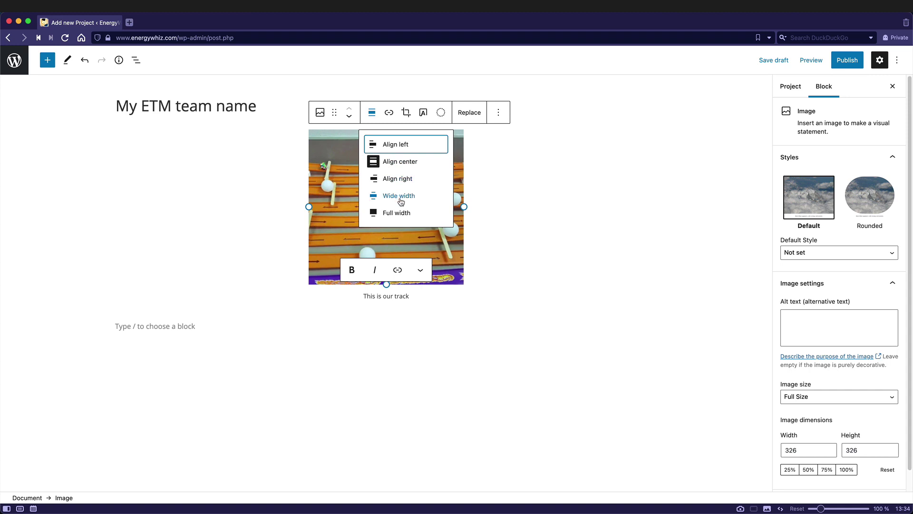
# Add a paragraph below it reading 'This is some text,' followed by repeated pasted 'test' words.
pyautogui.click(447, 345)
pyautogui.write('This is some text,')
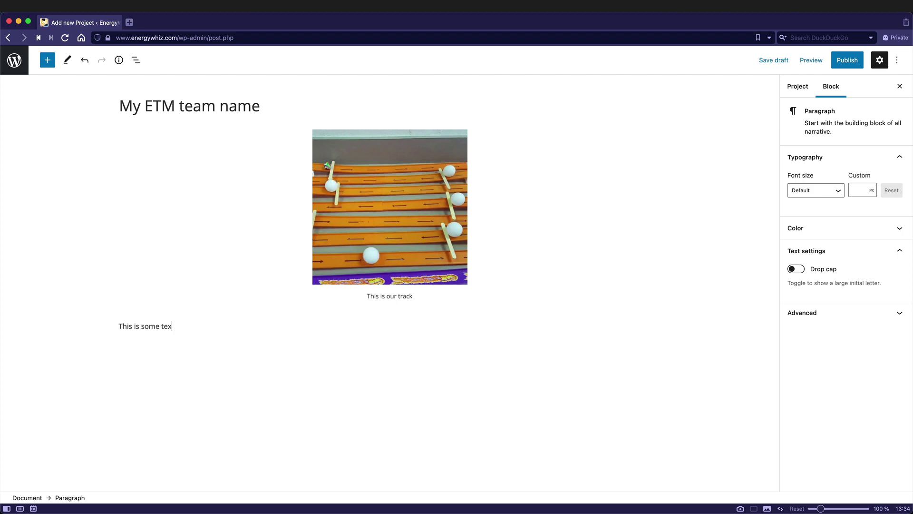
pyautogui.press('super+a')
pyautogui.press('super+a')
pyautogui.click(336, 314)
pyautogui.write('test test')
pyautogui.hotkey('shift', 'Left')
pyautogui.hotkey('shift', 'Left')
pyautogui.hotkey('shift', 'Left')
pyautogui.hotkey('shift', 'Left')
pyautogui.hotkey('shift', 'Left')
pyautogui.hotkey('shift', 'Left')
pyautogui.hotkey('shift', 'Left')
pyautogui.hotkey('shift', 'Left')
pyautogui.hotkey('shift', 'Left')
pyautogui.hotkey('shift', 'Left')
pyautogui.hotkey('shift', 'Left')
pyautogui.hotkey('shift', 'Left')
pyautogui.hotkey('shift', 'Left')
pyautogui.hotkey('shift', 'Left')
pyautogui.hotkey('shift', 'Left')
pyautogui.press('super+c')
pyautogui.press('super+v')
pyautogui.press('super+v')
pyautogui.press('super+v')
pyautogui.press('super+v')
pyautogui.press('super+v')
pyautogui.press('super+v')
pyautogui.press('super+v')
pyautogui.press('super+v')
pyautogui.press('super+v')
pyautogui.press('super+v')
pyautogui.press('super+v')
pyautogui.press('super+v')
pyautogui.press('super+v')
pyautogui.press('super+v')
pyautogui.press('super+v')
pyautogui.press('super+v')
pyautogui.press('super+v')
pyautogui.press('super+v')
pyautogui.press('super+v')
pyautogui.press('super+v')
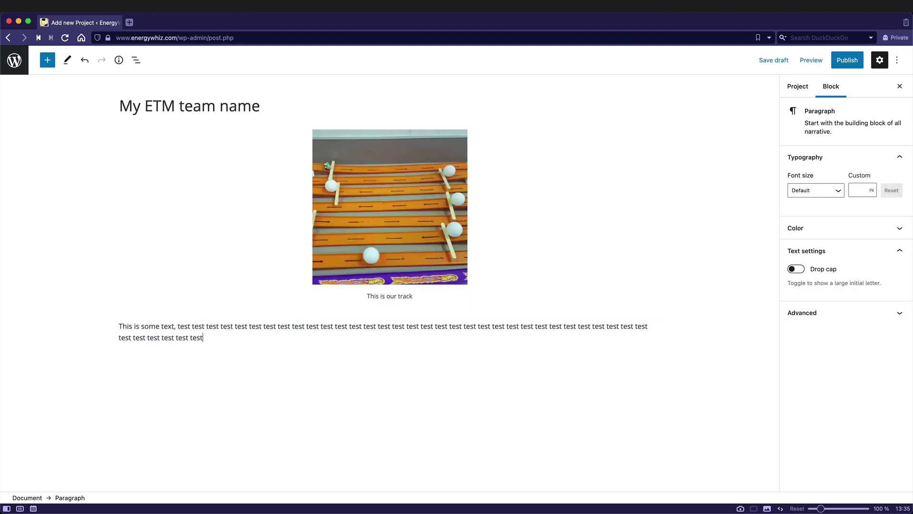
pyautogui.press('super+v')
pyautogui.press('super+v')
pyautogui.press('super+v')
pyautogui.press('super+v')
pyautogui.press('super+v')
pyautogui.press('super+v')
pyautogui.press('super+v')
pyautogui.press('super+v')
pyautogui.press('super+v')
pyautogui.press('super+v')
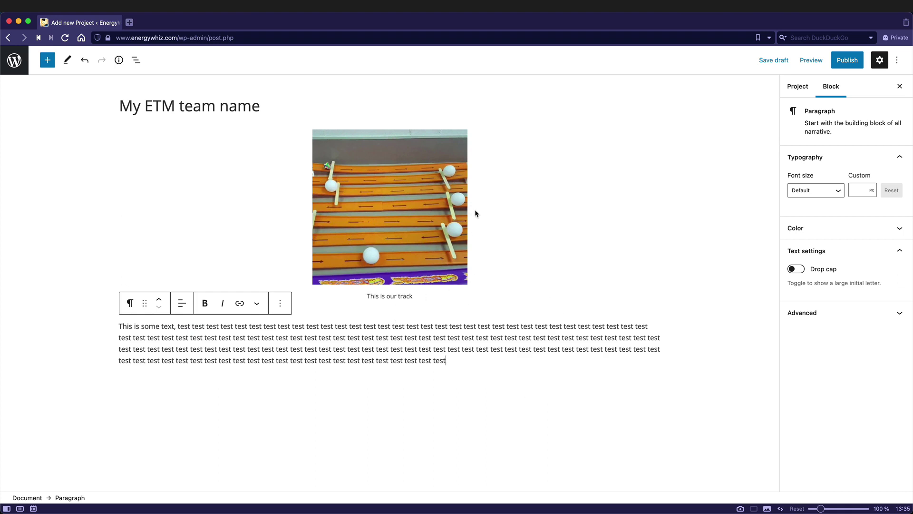
# Move the image below the paragraph, then back above it.
pyautogui.click(462, 204)
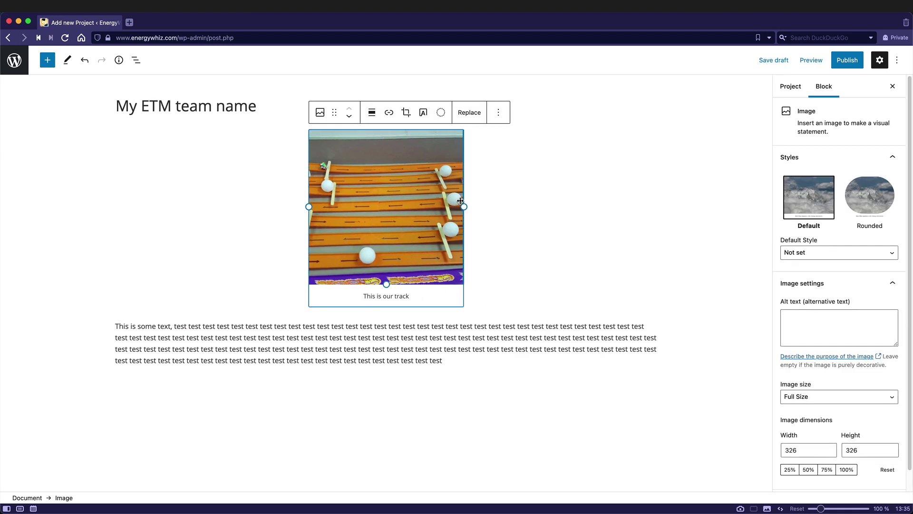
pyautogui.click(350, 117)
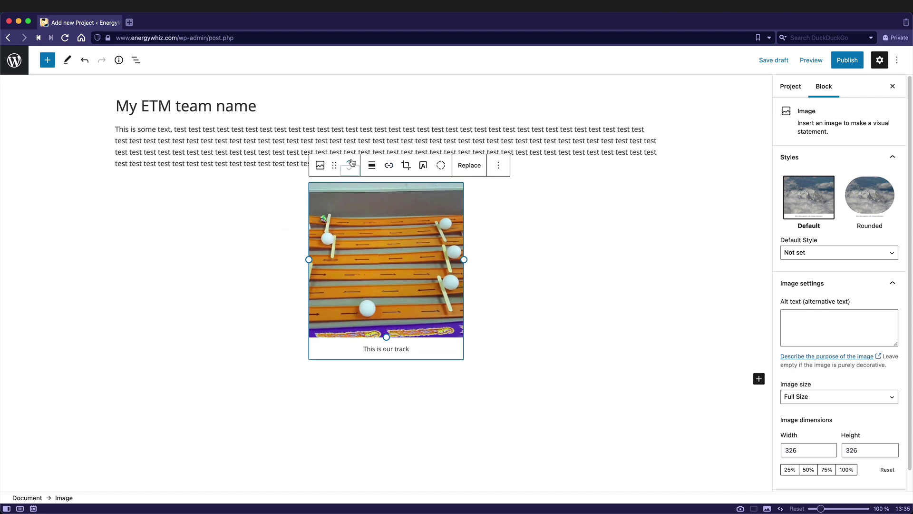
pyautogui.click(350, 162)
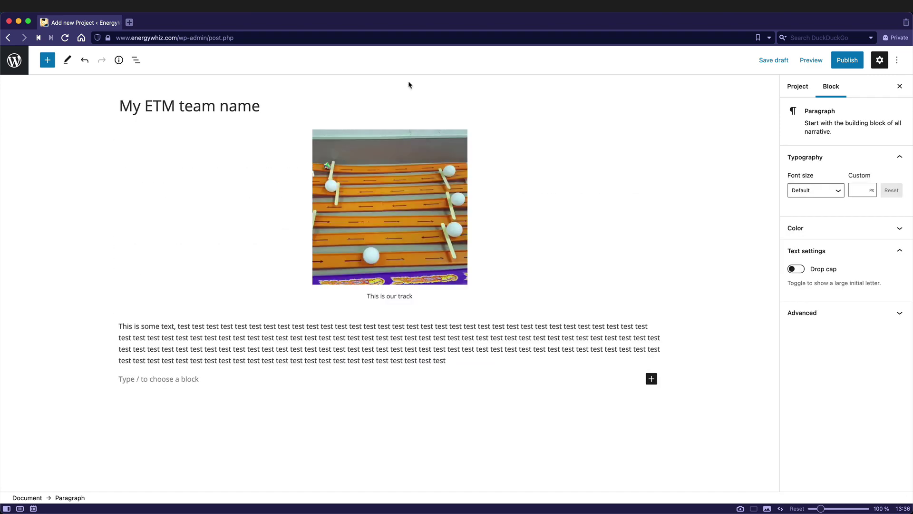
# Exit the editor to the Projects list showing the 'My ETM team name' draft.
pyautogui.click(15, 67)
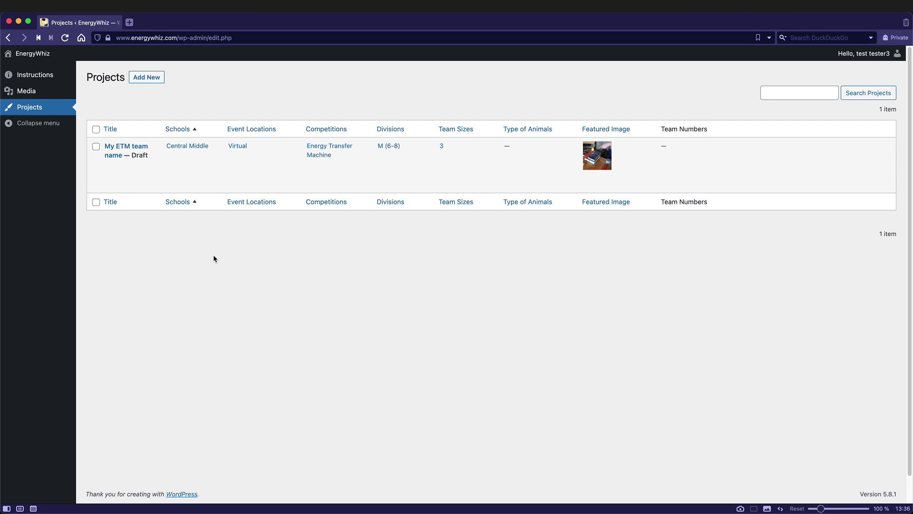
pyautogui.moveTo(27, 92)
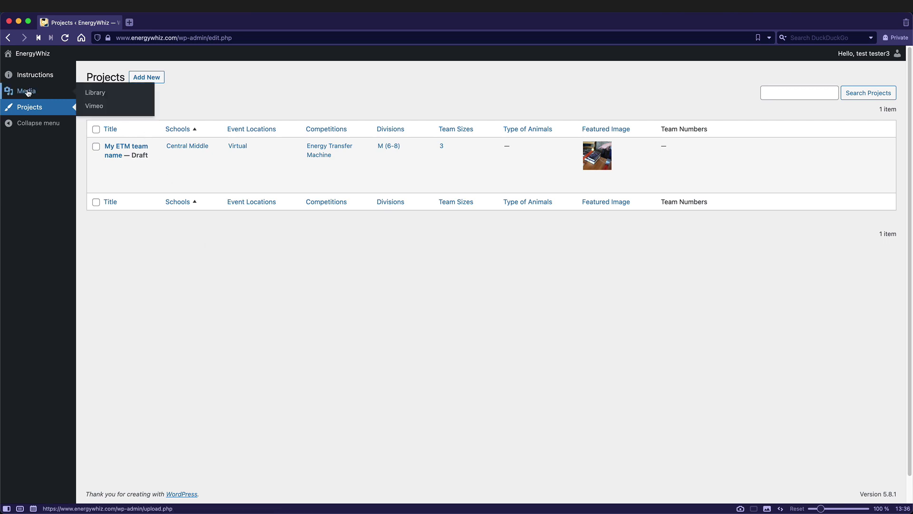
# From the Vimeo video library, start a new upload and choose test-video.mp4.
pyautogui.click(101, 110)
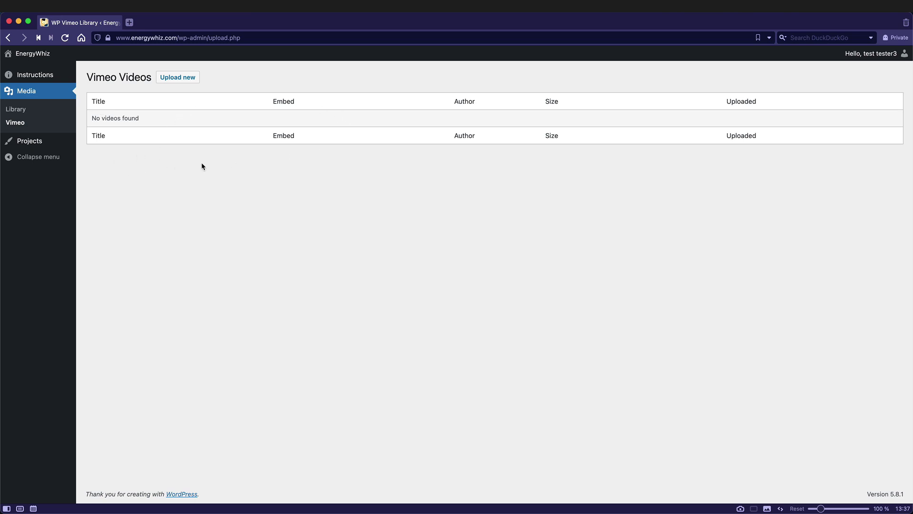
pyautogui.click(183, 79)
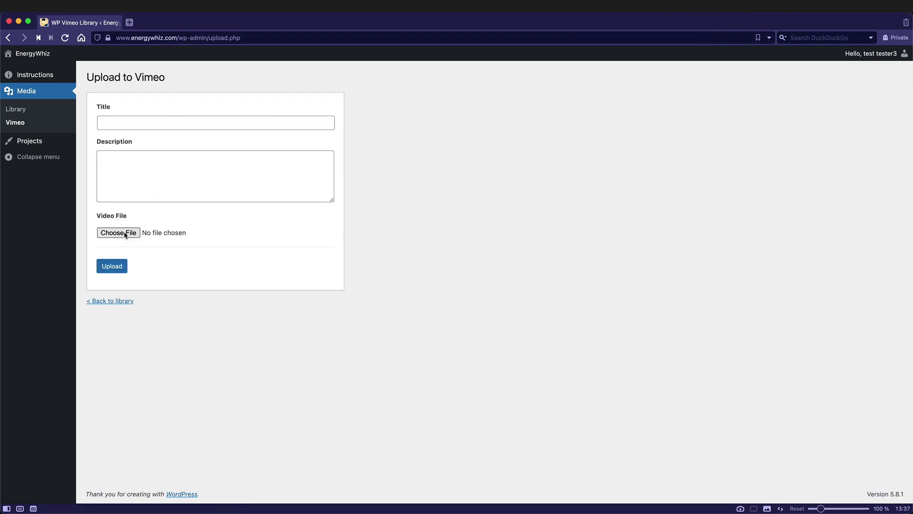
pyautogui.click(125, 233)
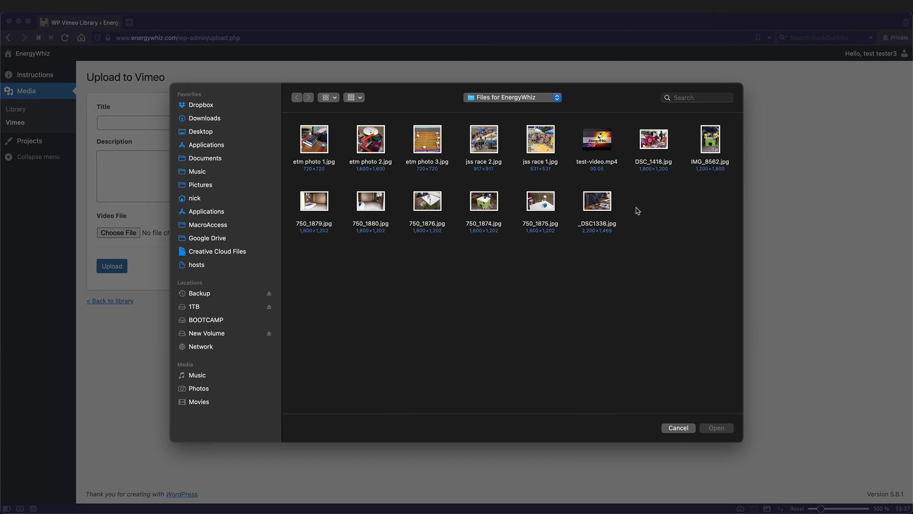
pyautogui.click(597, 142)
pyautogui.click(717, 428)
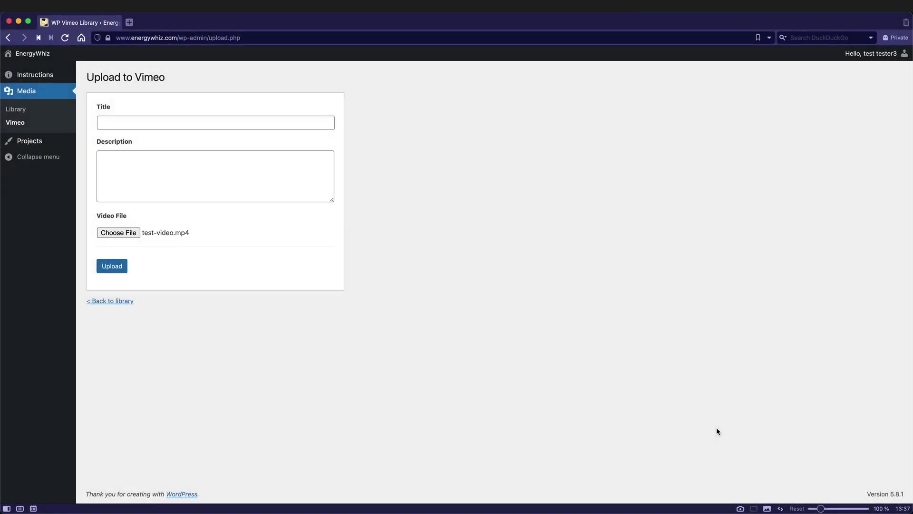
# Title the video 'This is a quick test', describe it 'Add my description here', and upload it.
pyautogui.click(214, 122)
pyautogui.write('This is a quick test')
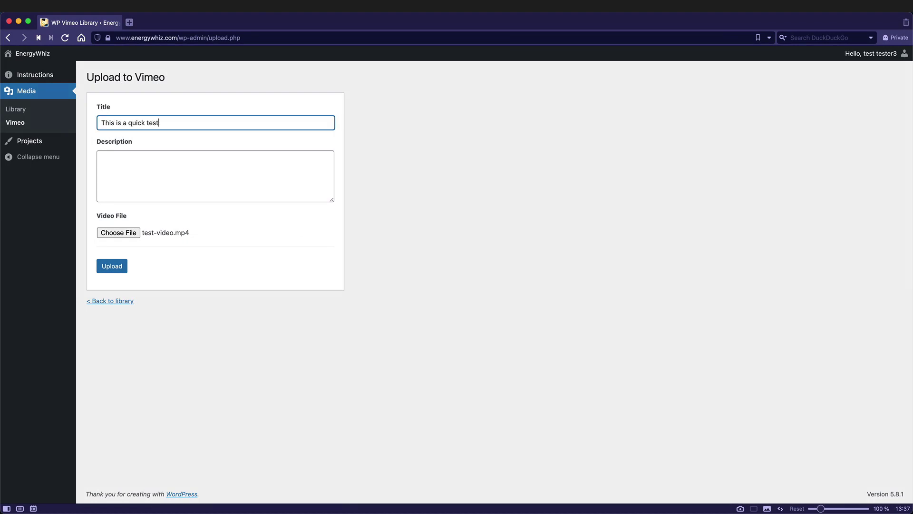
pyautogui.click(137, 170)
pyautogui.write('Add my description here.')
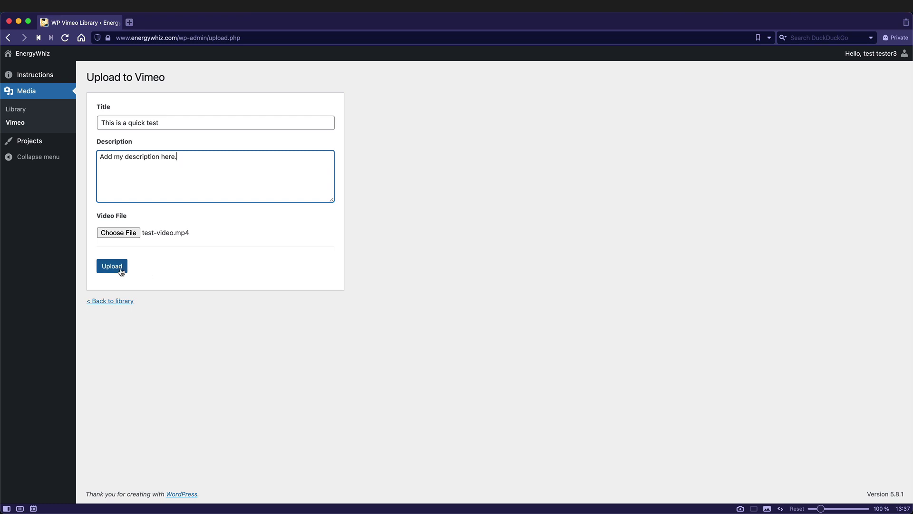
pyautogui.click(121, 267)
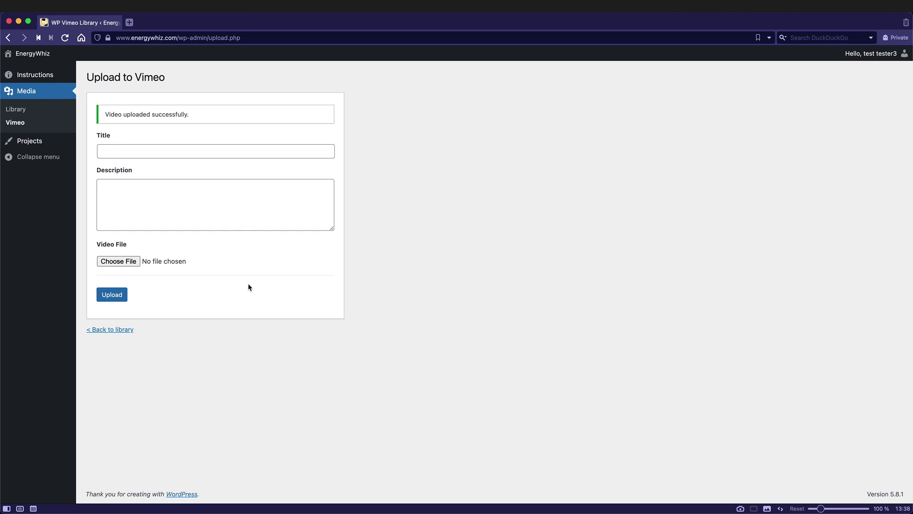
# Return to the Vimeo library and reveal the 'This is a quick test' row's Manage and Vimeo Link options.
pyautogui.click(110, 330)
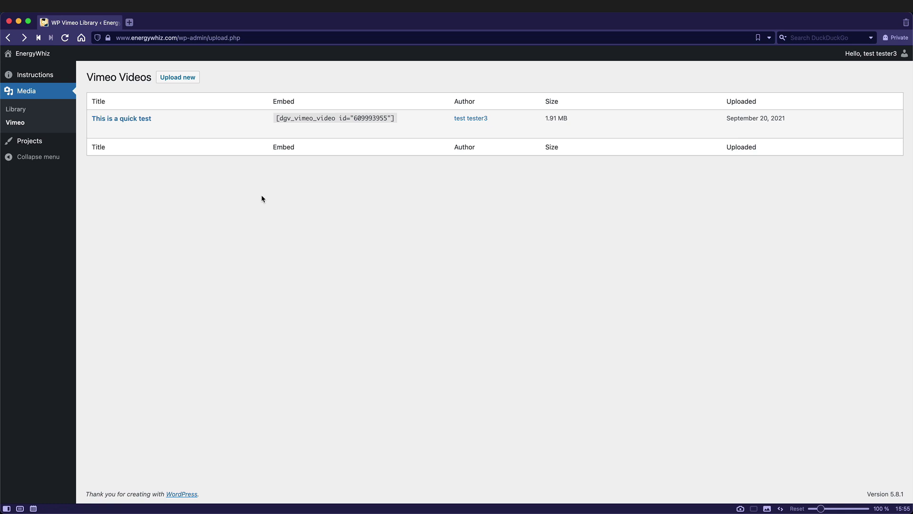
pyautogui.moveTo(153, 126)
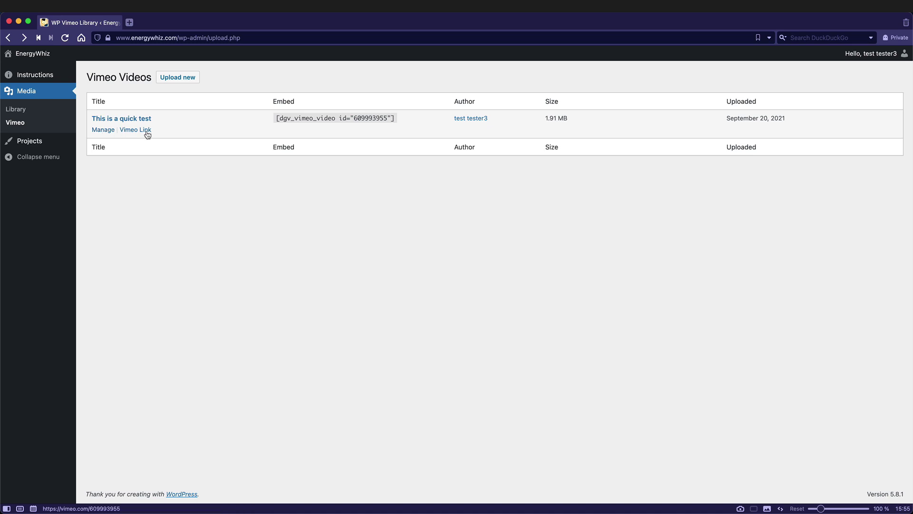
# Open the 'This is a quick test' Vimeo page and copy its URL.
pyautogui.click(147, 133)
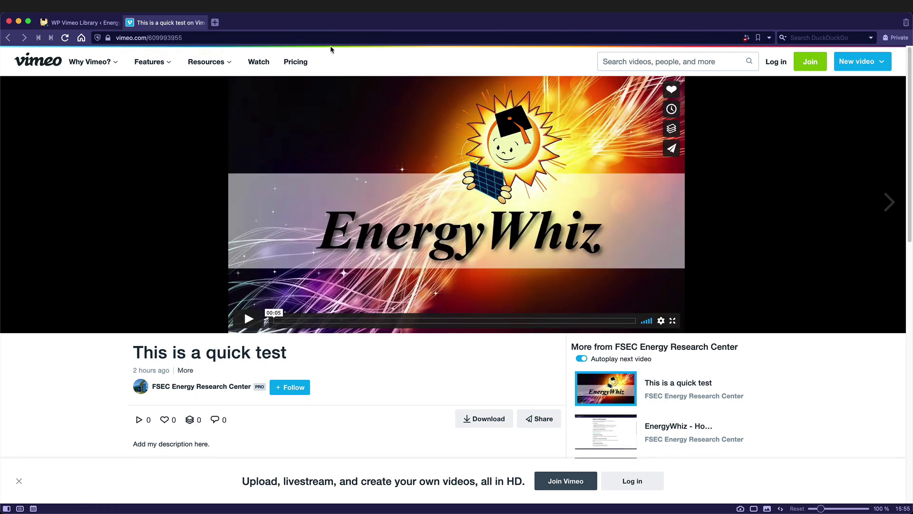
pyautogui.click(293, 39)
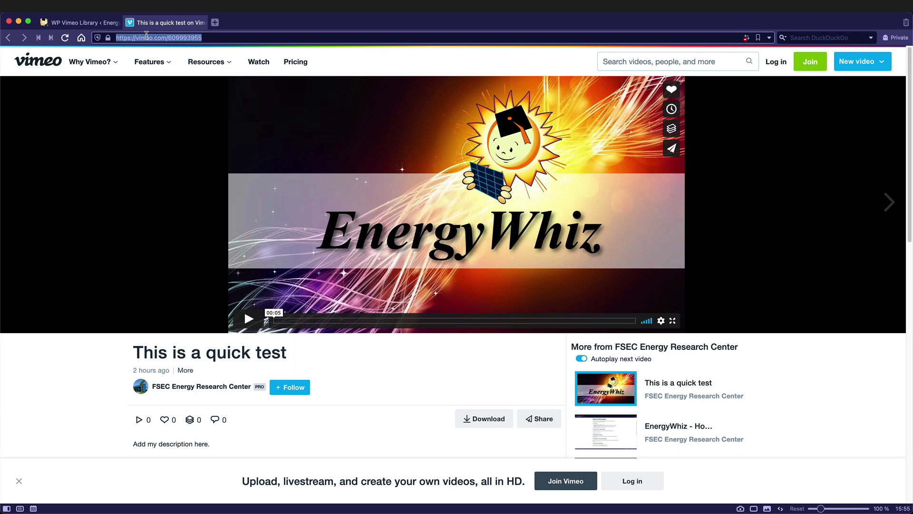
pyautogui.rightClick(97, 34)
pyautogui.click(86, 56)
# Back in WordPress, open the My ETM team name project for editing.
pyautogui.click(79, 24)
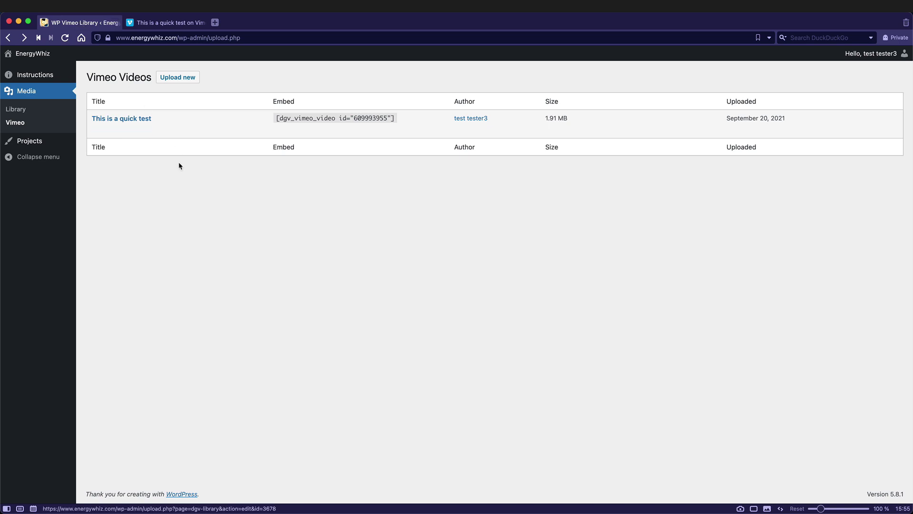
pyautogui.click(42, 145)
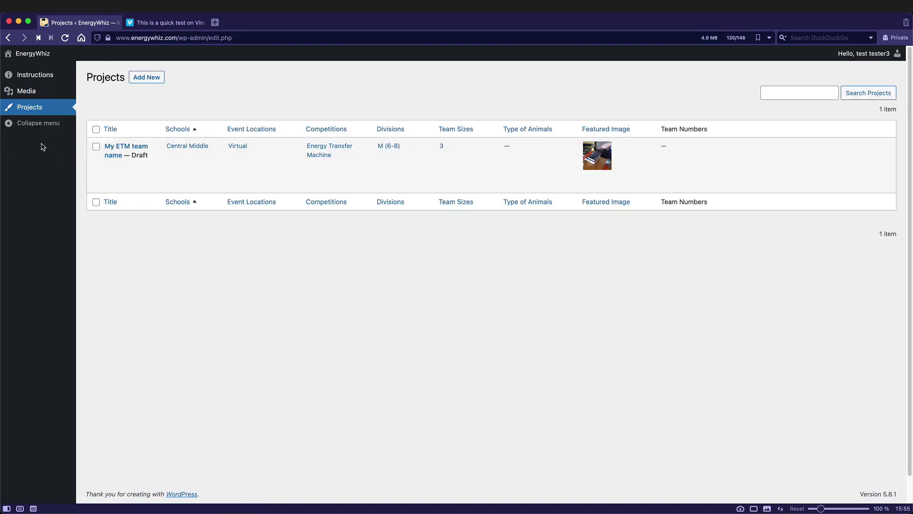
pyautogui.moveTo(118, 147)
pyautogui.click(110, 167)
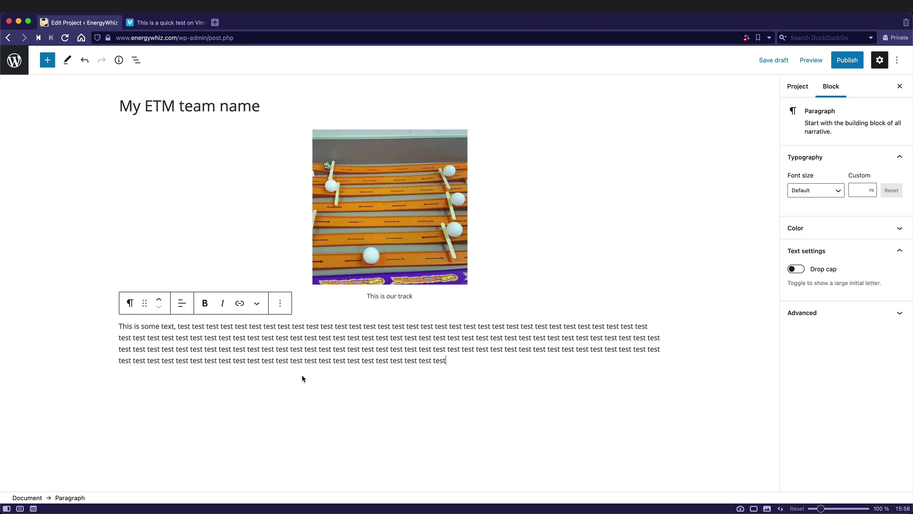
# Paste the Vimeo link as an embed and move it above the text paragraph.
pyautogui.press('Return')
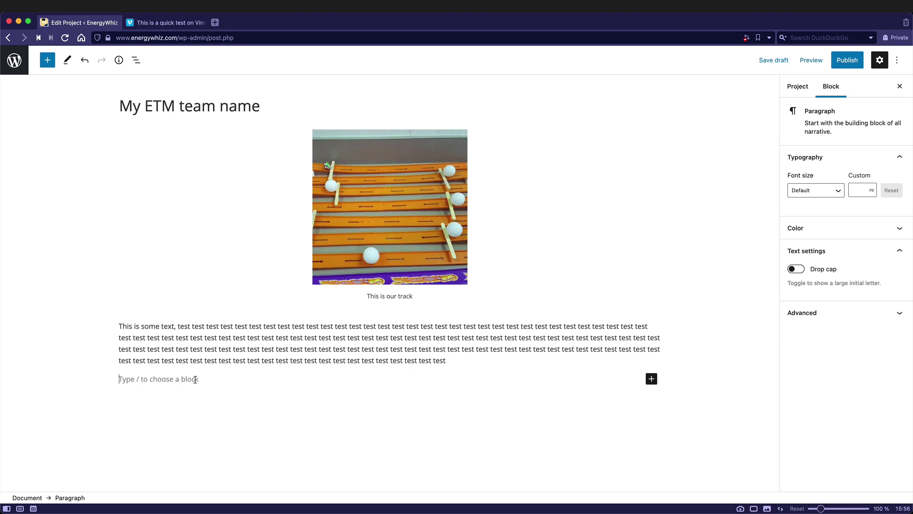
pyautogui.press('super+v')
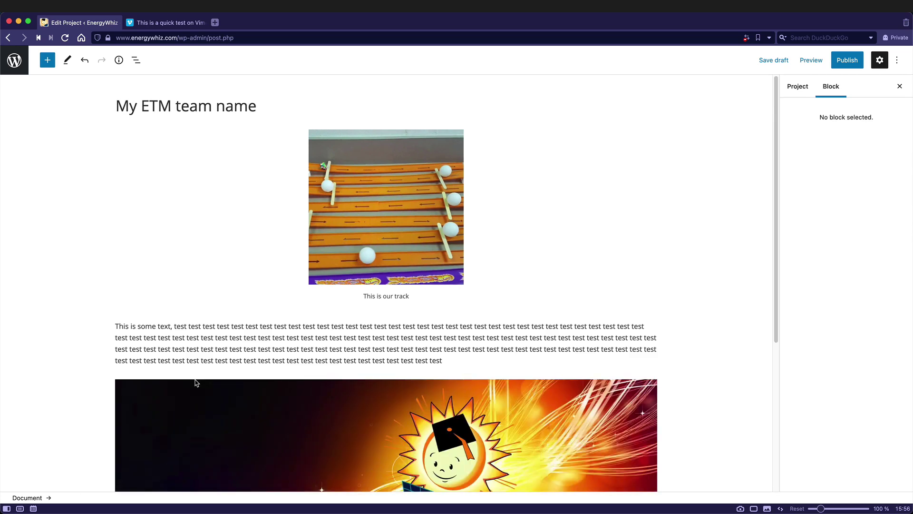
pyautogui.scroll(-5, 72, 364)
pyautogui.scroll(-1, 72, 365)
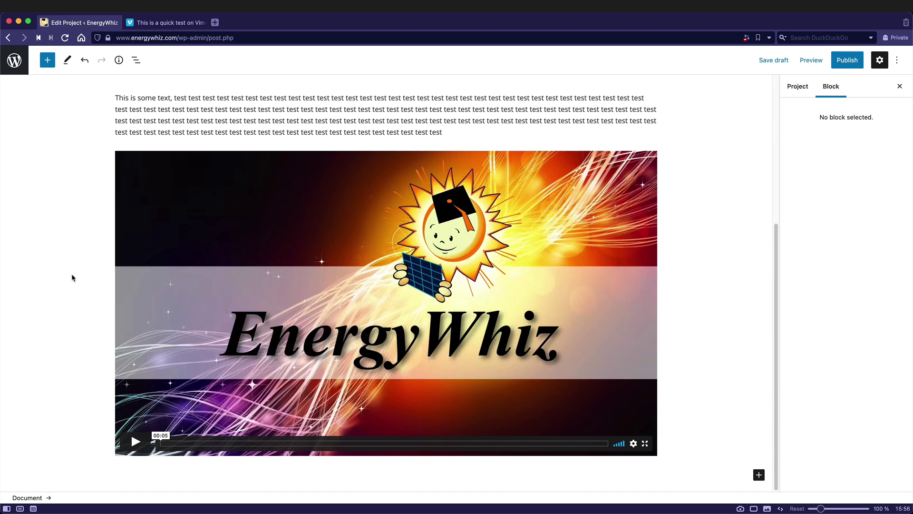
pyautogui.click(185, 180)
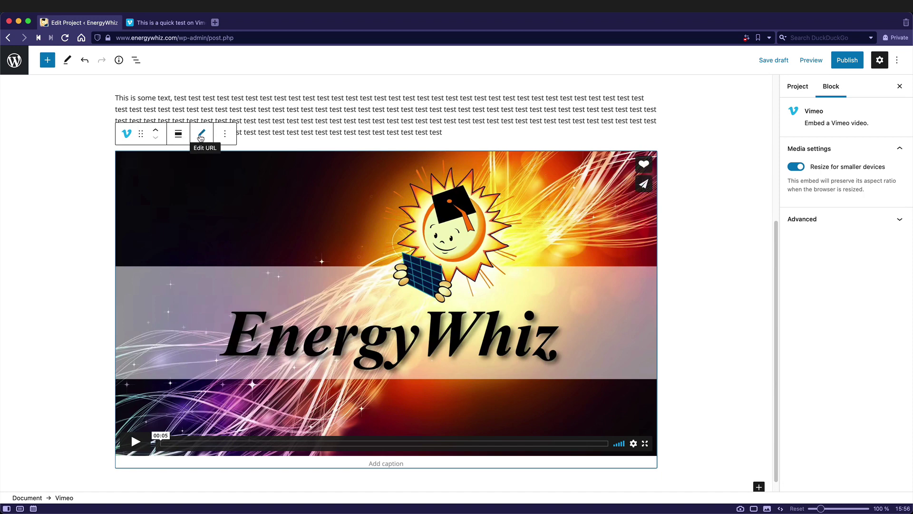
pyautogui.click(157, 131)
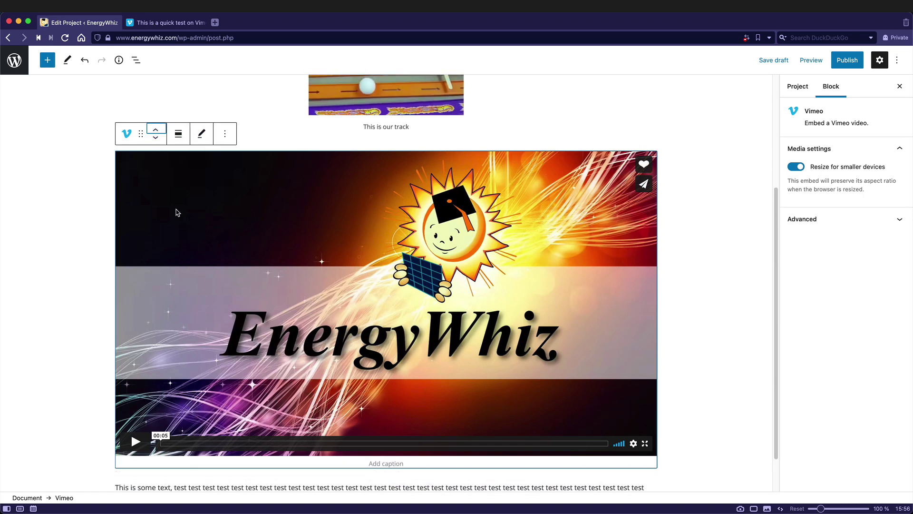